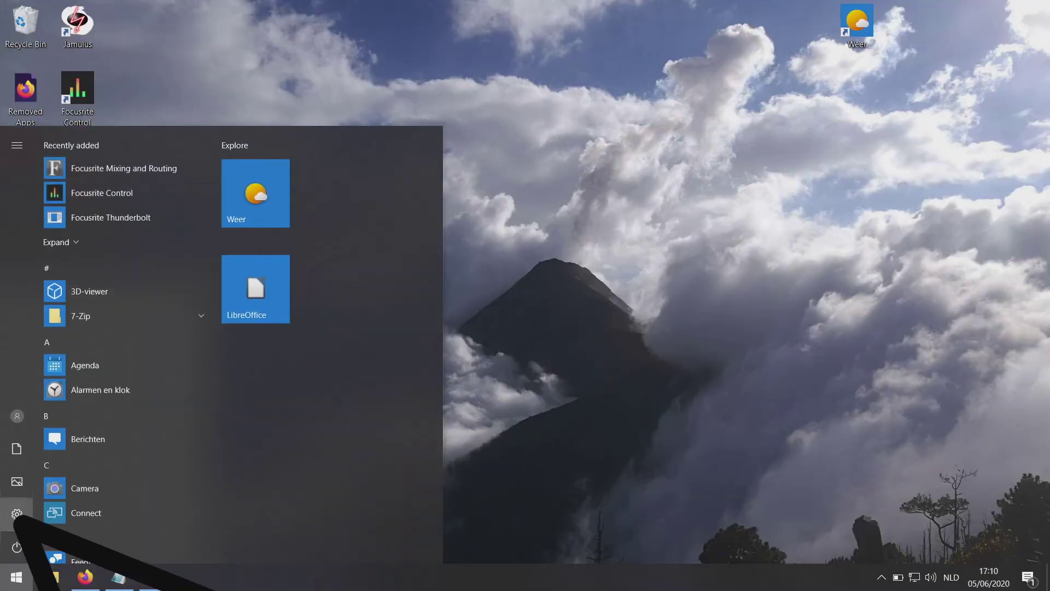
# - Look up the Ethernet connection's IP properties in Windows settings and record 192.168.2.91 and 192.168.2.254 as computer and router addresses in Notepad
pyautogui.click(17, 513)
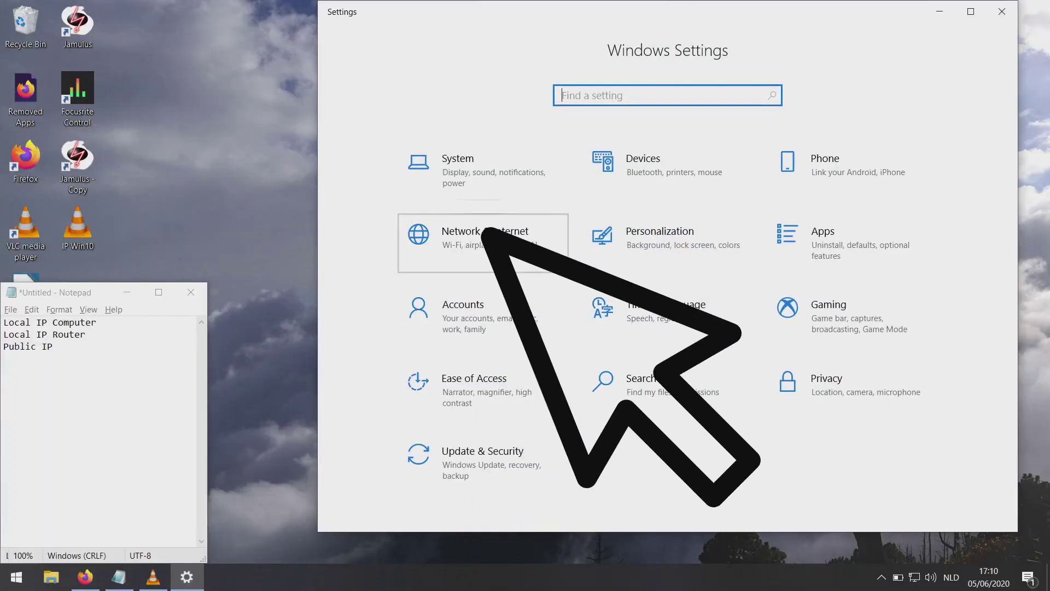
pyautogui.click(402, 224)
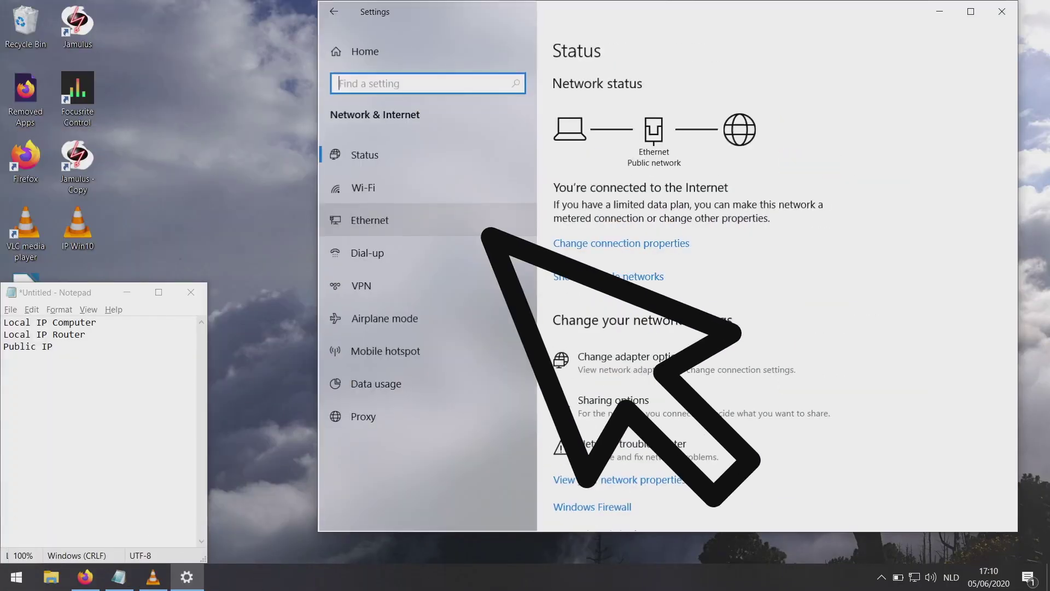
pyautogui.click(475, 230)
pyautogui.click(591, 90)
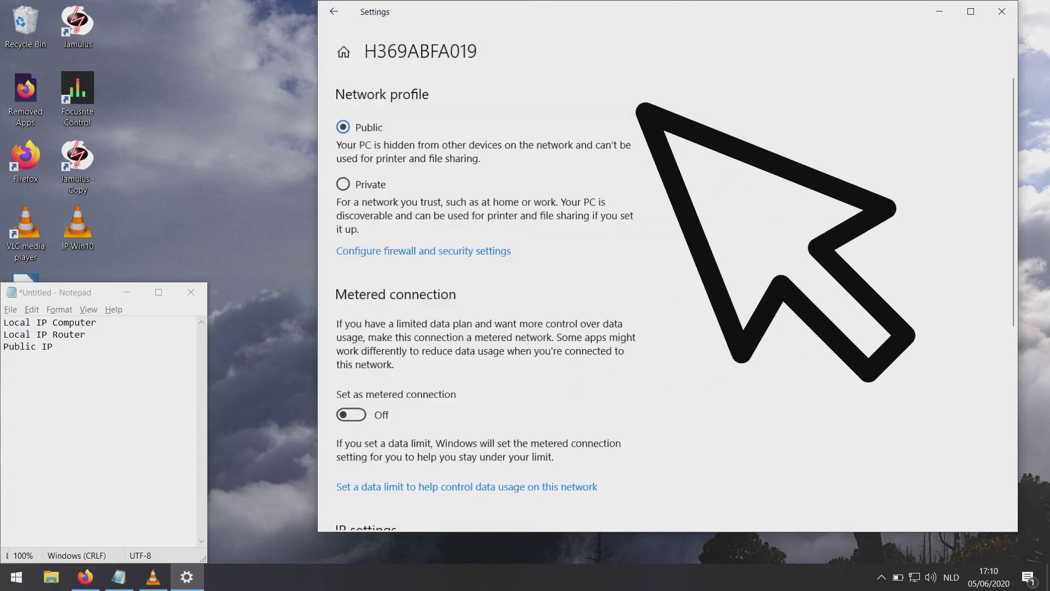
pyautogui.scroll(-5, 564, 386)
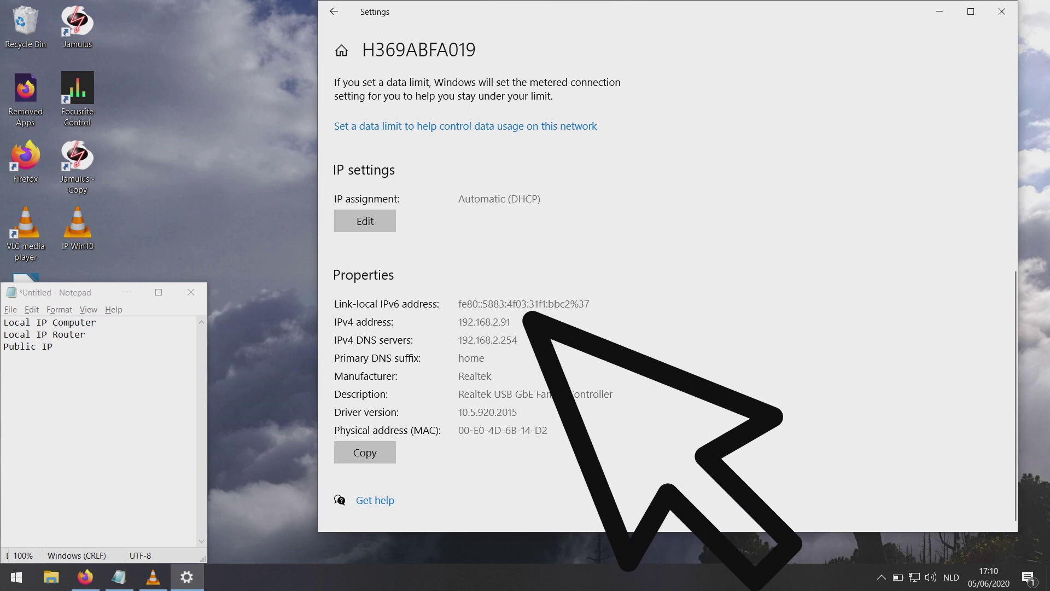
pyautogui.click(167, 330)
pyautogui.write('192')
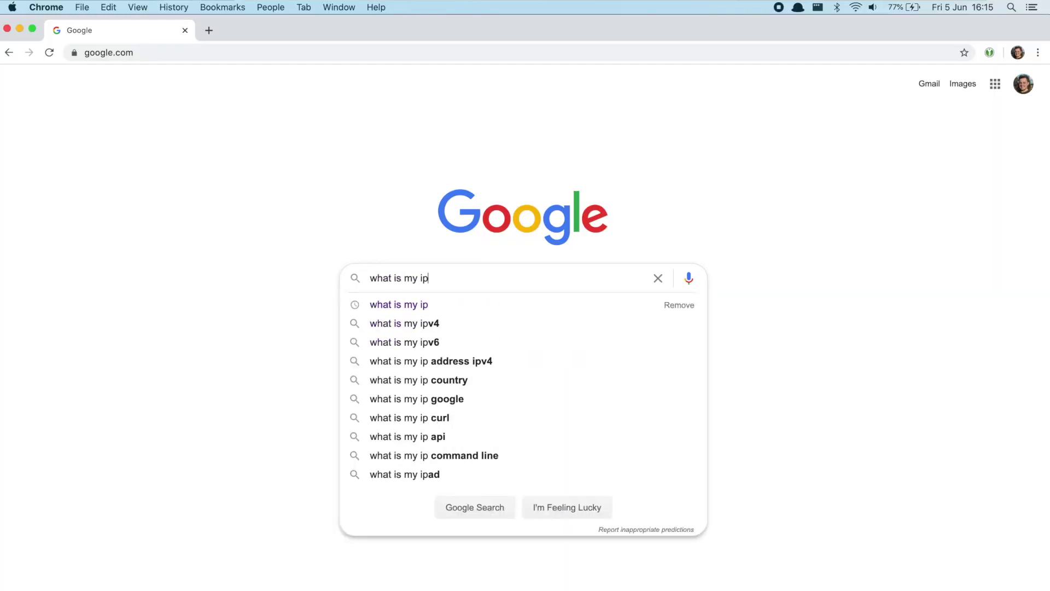
# - Search Google in Chrome on the Mac for "what is my ip"
pyautogui.write(' my ip')
pyautogui.press('Return')
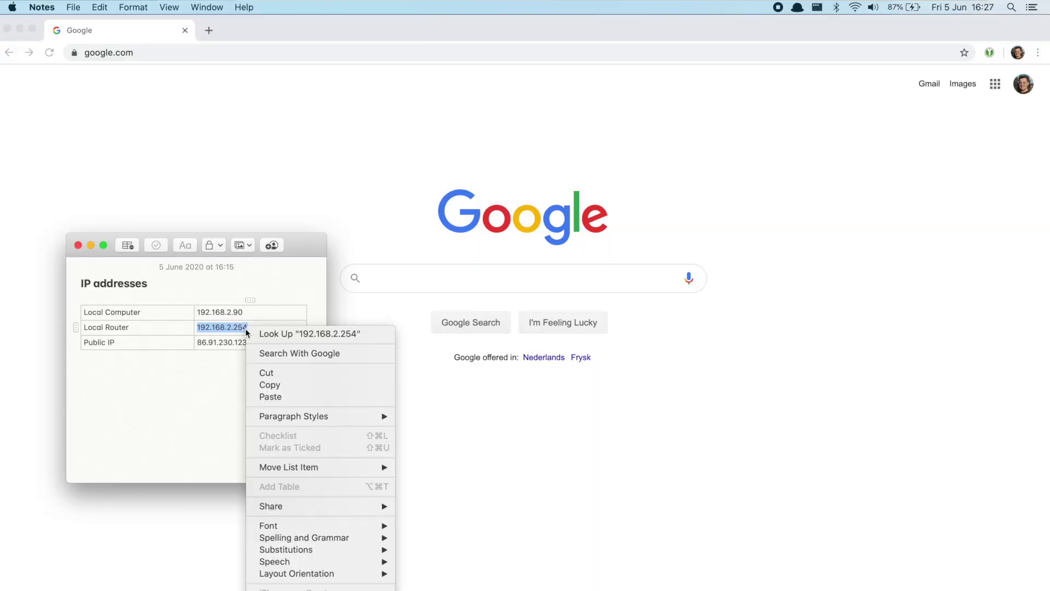
# - Copy the Local Router address from the note, load 192.168.2.254 in Chrome, and open the router's Port Forwarding - IPv4 settings
pyautogui.click(277, 380)
pyautogui.click(309, 53)
pyautogui.press('super+v')
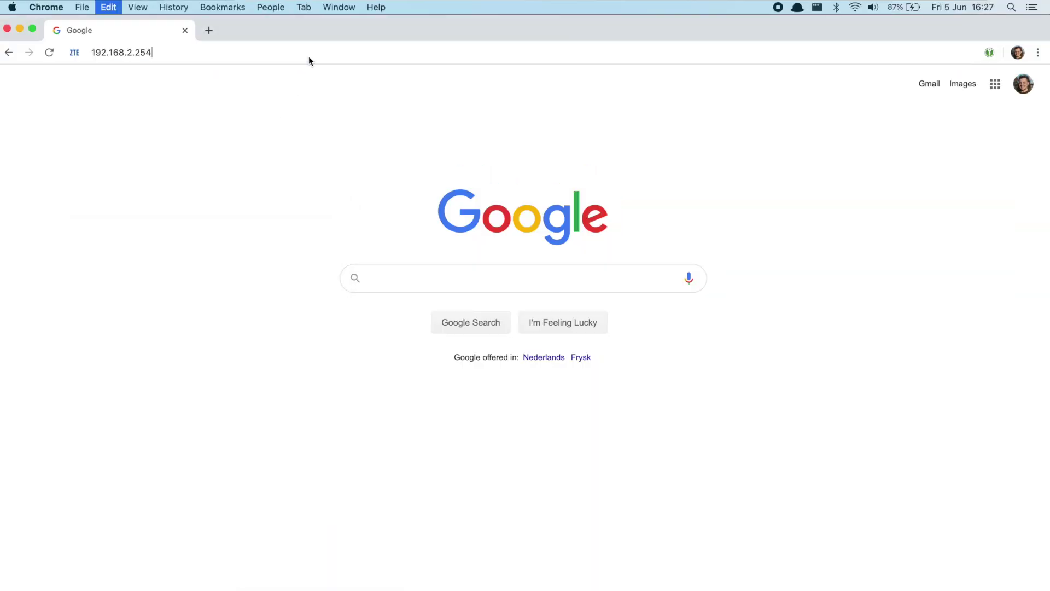
pyautogui.press('Return')
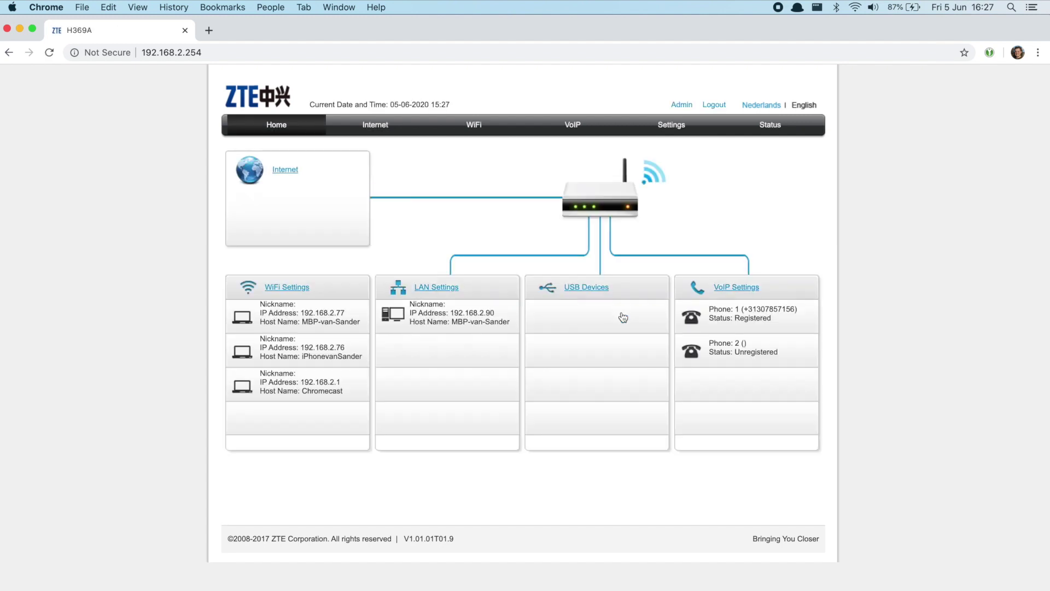
pyautogui.click(678, 125)
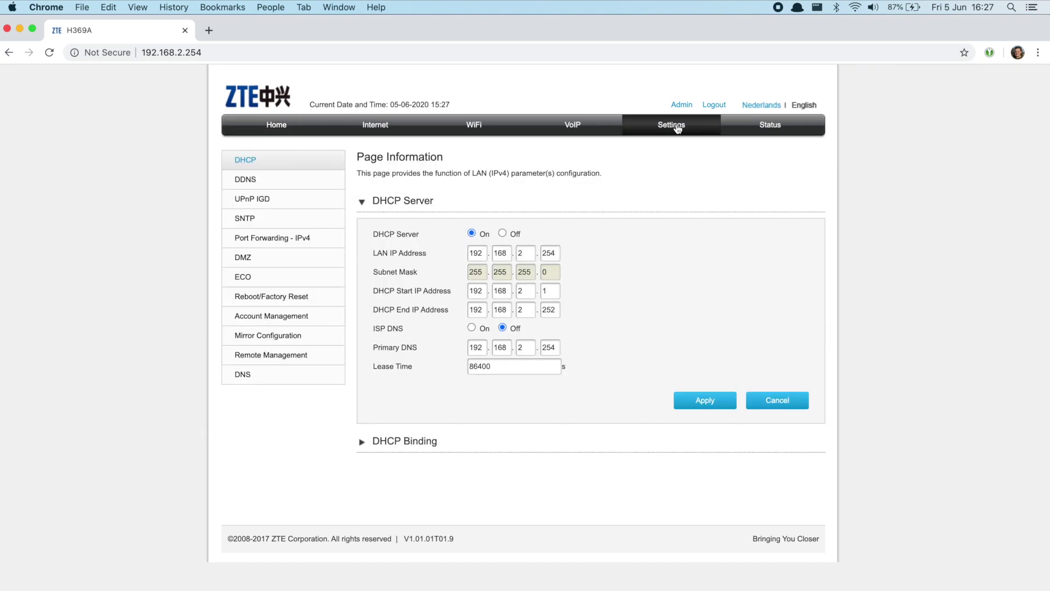
pyautogui.click(292, 244)
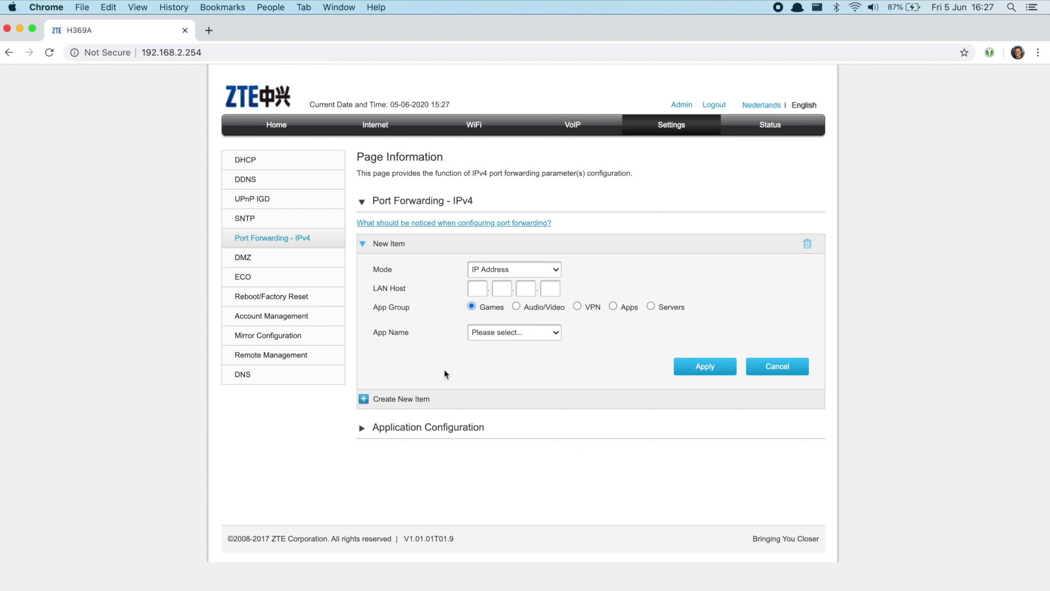
# - Create a new app named Jamulus in the Servers group of the Application Configuration and apply it
pyautogui.click(445, 429)
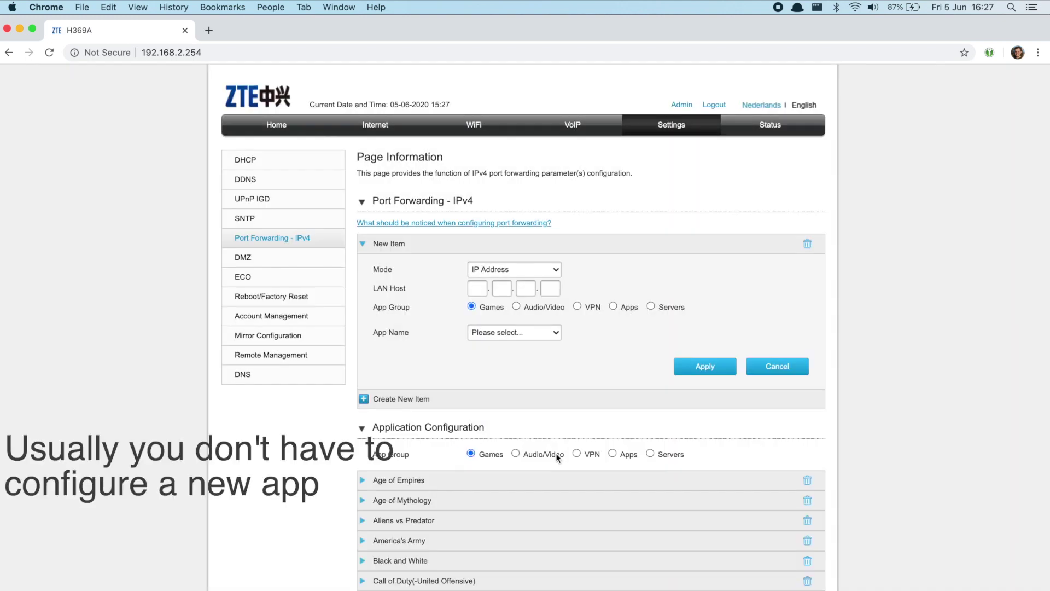
pyautogui.click(650, 453)
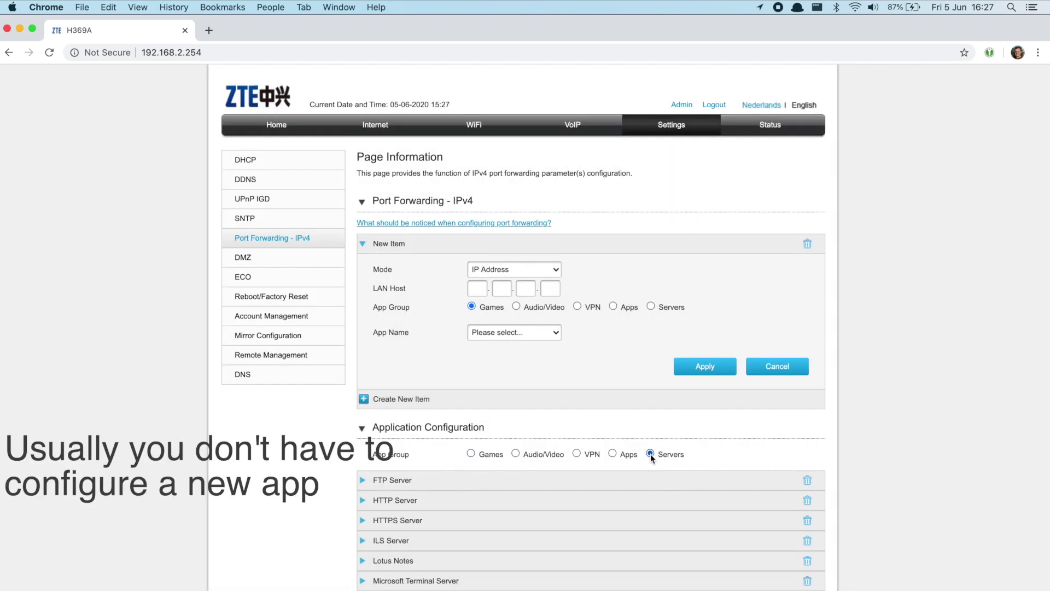
pyautogui.scroll(-5, 650, 454)
pyautogui.click(435, 575)
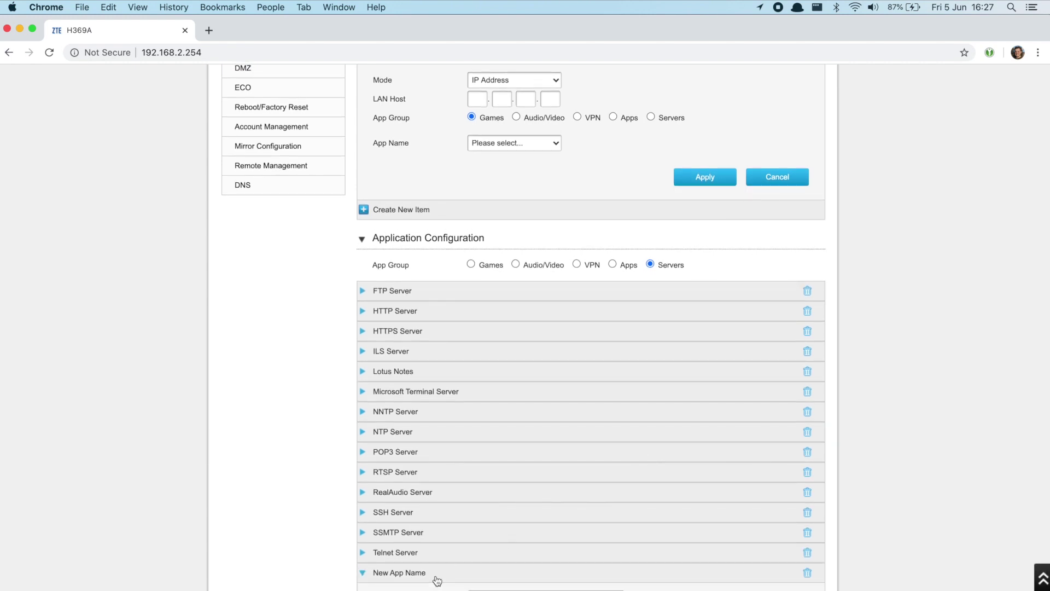
pyautogui.scroll(-3, 436, 578)
pyautogui.click(504, 468)
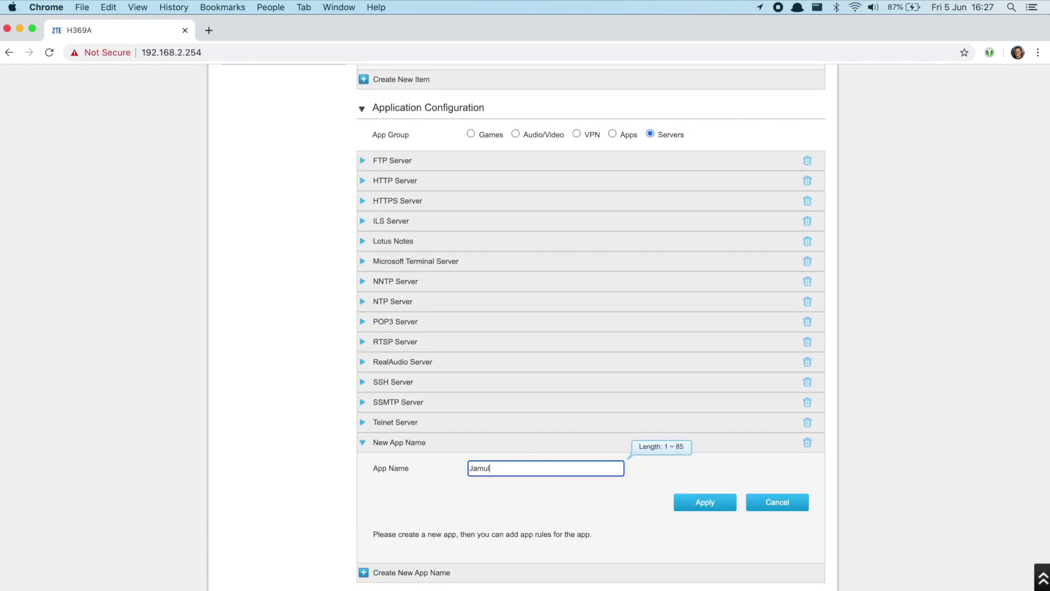
pyautogui.click(697, 502)
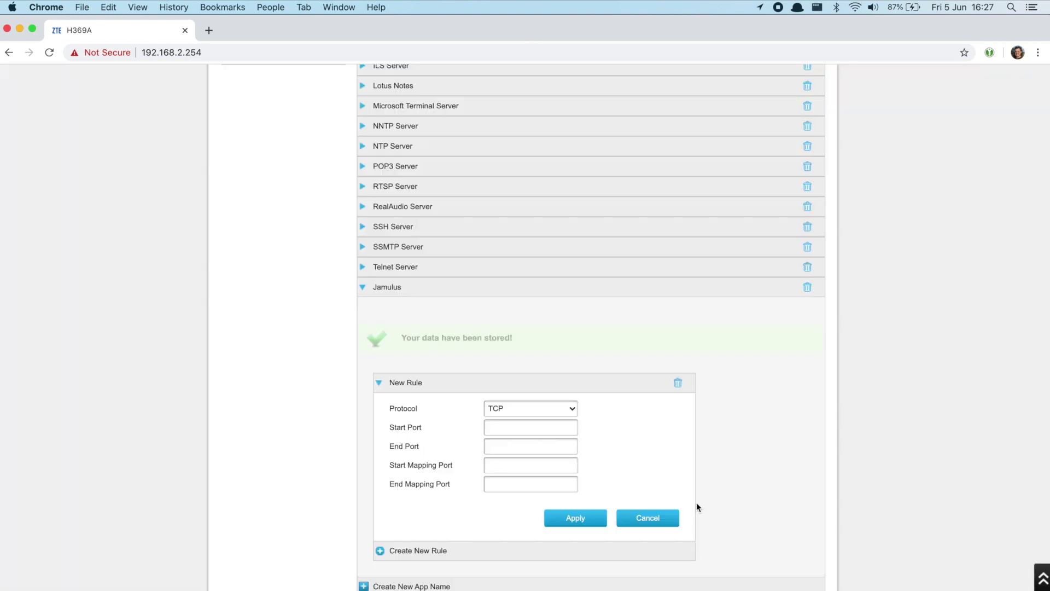
# - Add a UDP rule to the Jamulus app with start, end, start mapping and end mapping ports all 22124, and apply it
pyautogui.click(564, 414)
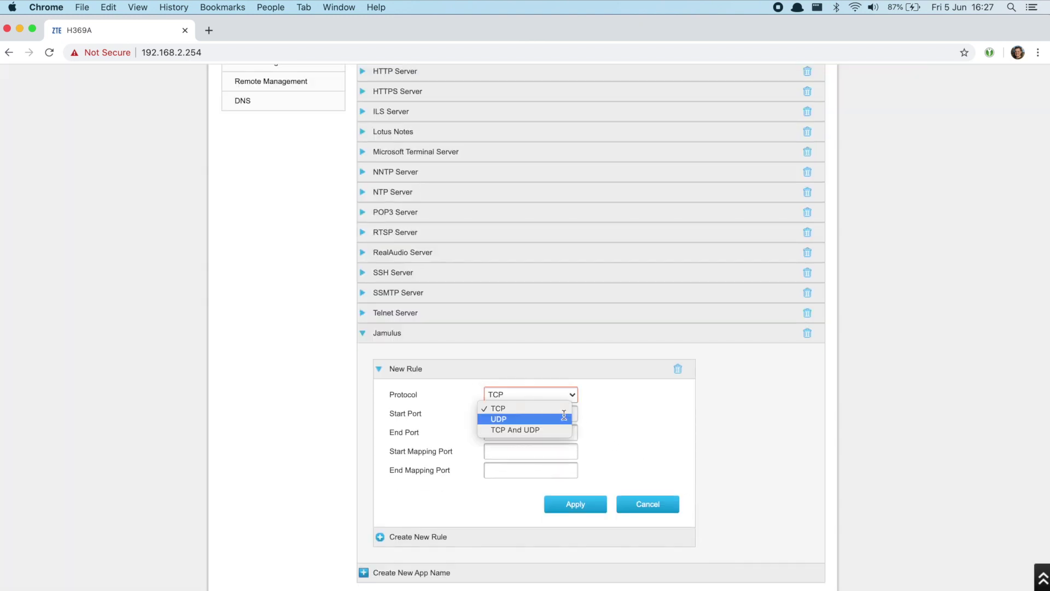
pyautogui.click(559, 417)
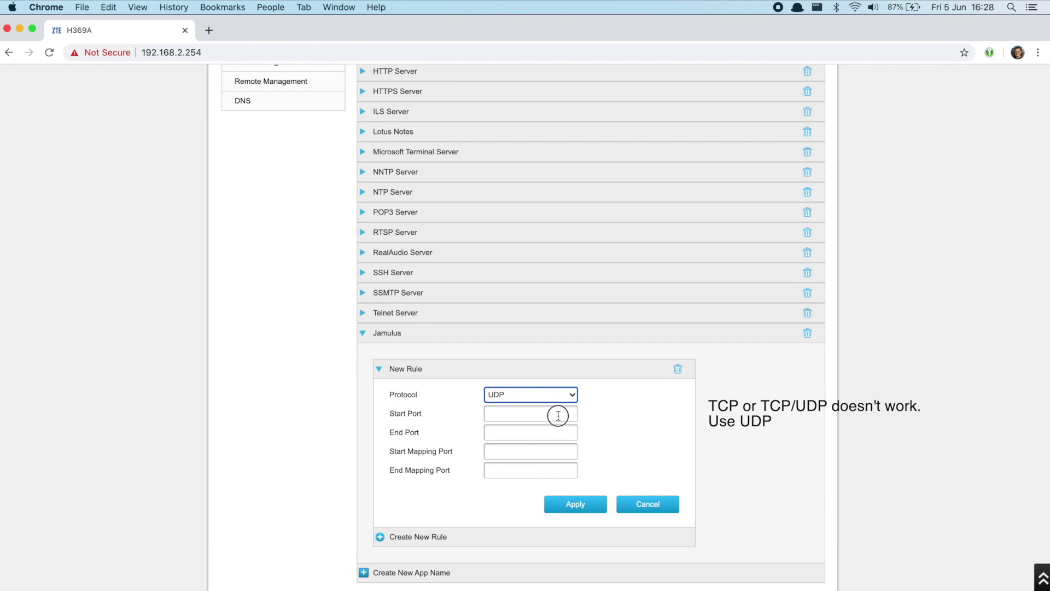
pyautogui.click(558, 416)
pyautogui.write('2212')
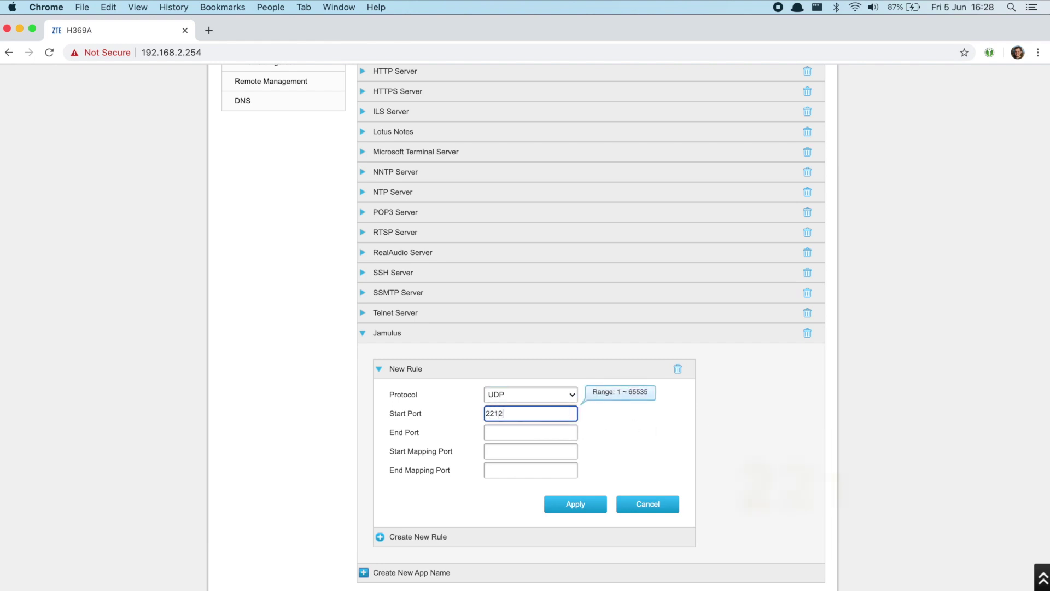
pyautogui.write('4')
pyautogui.press('Tab')
pyautogui.write('22124')
pyautogui.press('Tab')
pyautogui.write('22124')
pyautogui.press('Tab')
pyautogui.write('22124')
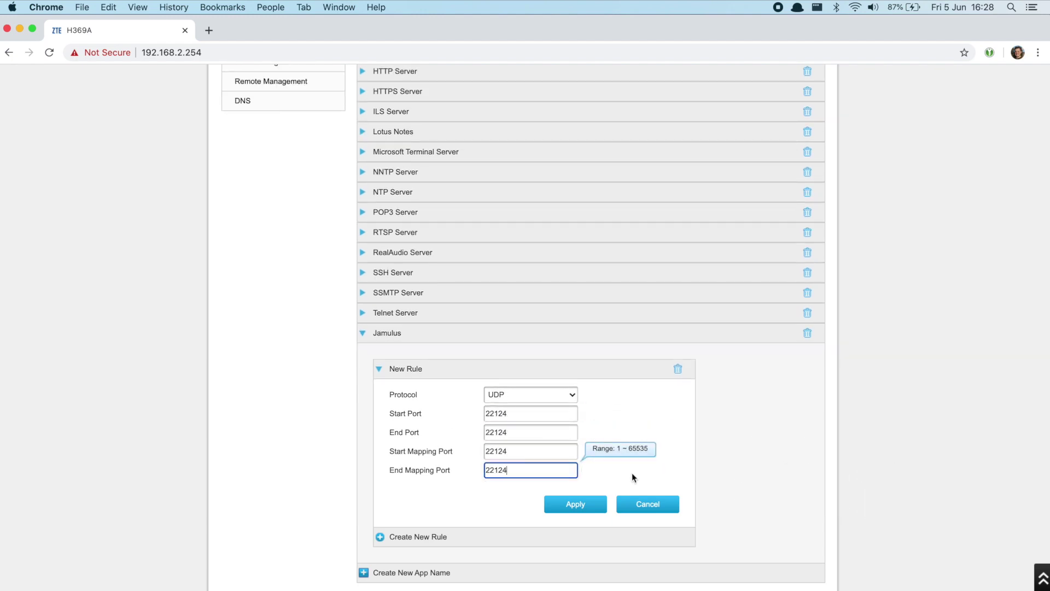
pyautogui.click(576, 504)
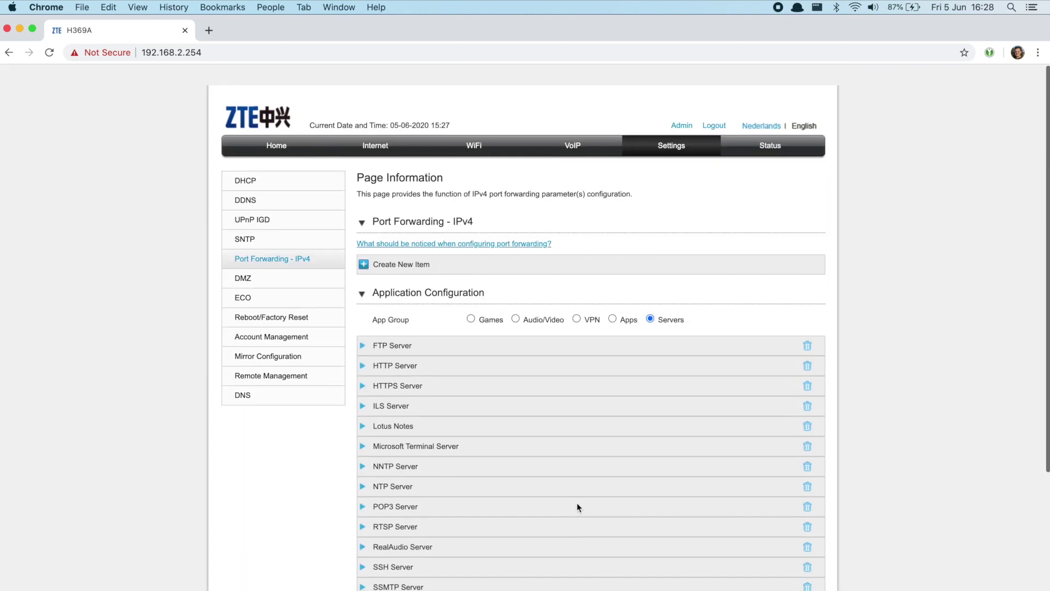
# - Start a new port forwarding item and choose Jamulus as its app name
pyautogui.scroll(-1, 577, 503)
pyautogui.click(391, 247)
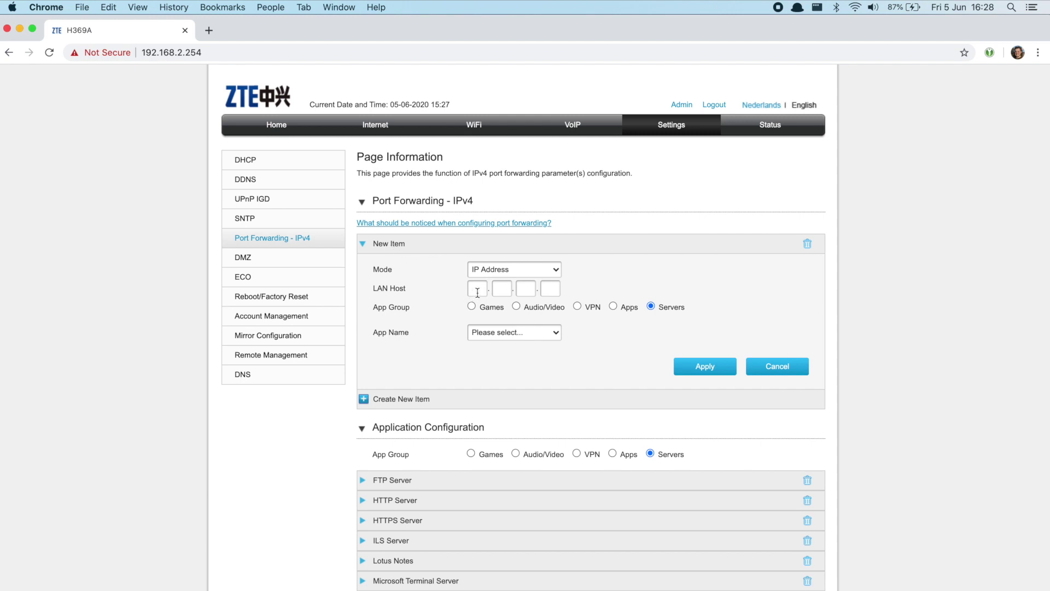
pyautogui.click(500, 333)
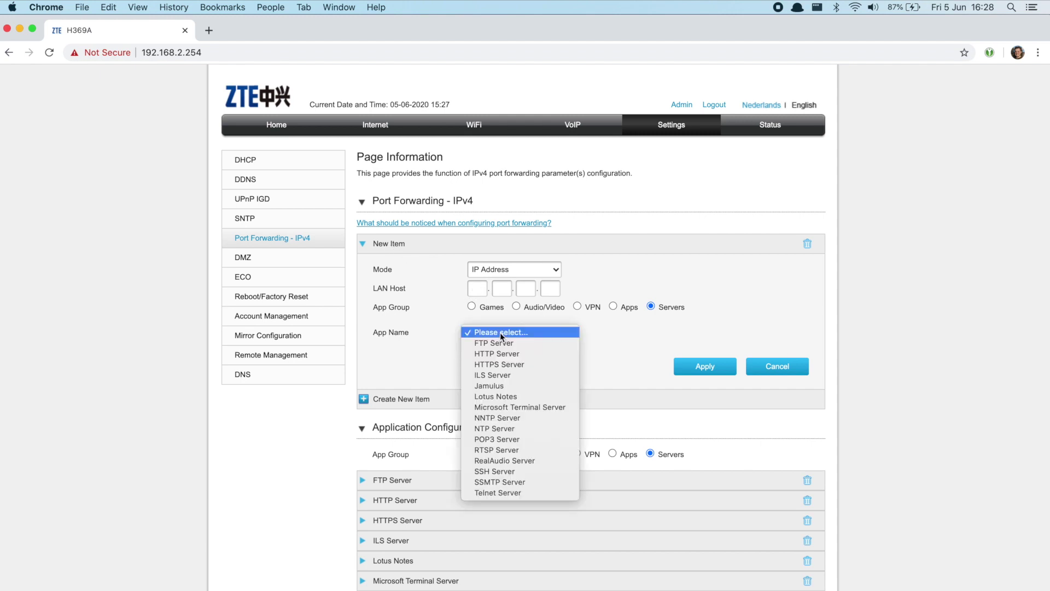
pyautogui.click(504, 383)
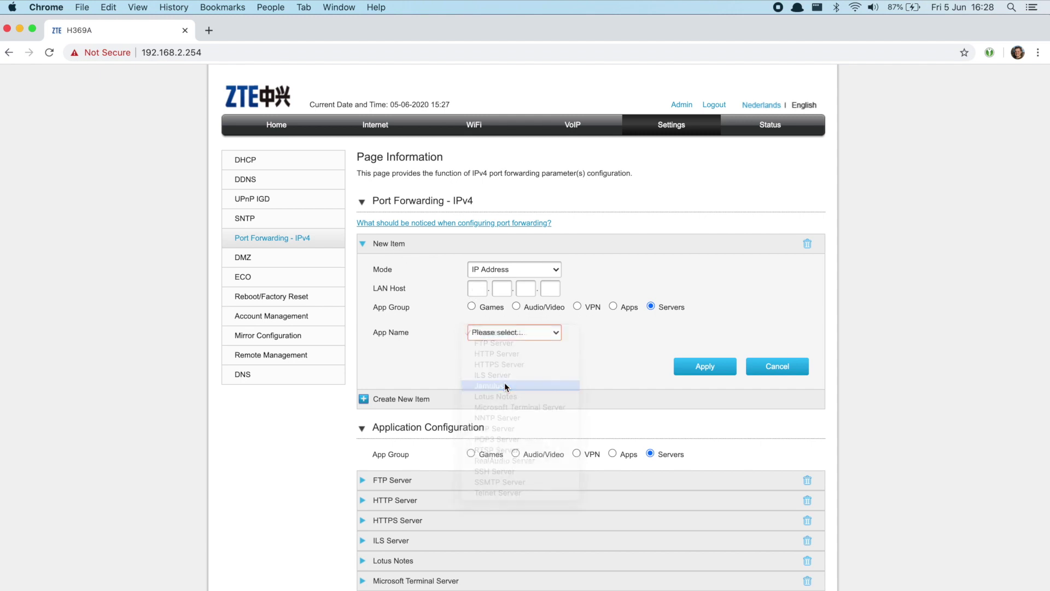
# - Check the local computer's address in the note, enter 192.168.2.90 as the LAN host, and apply the forwarding item
pyautogui.click(482, 290)
pyautogui.hotkey('ctrl', 'Up')
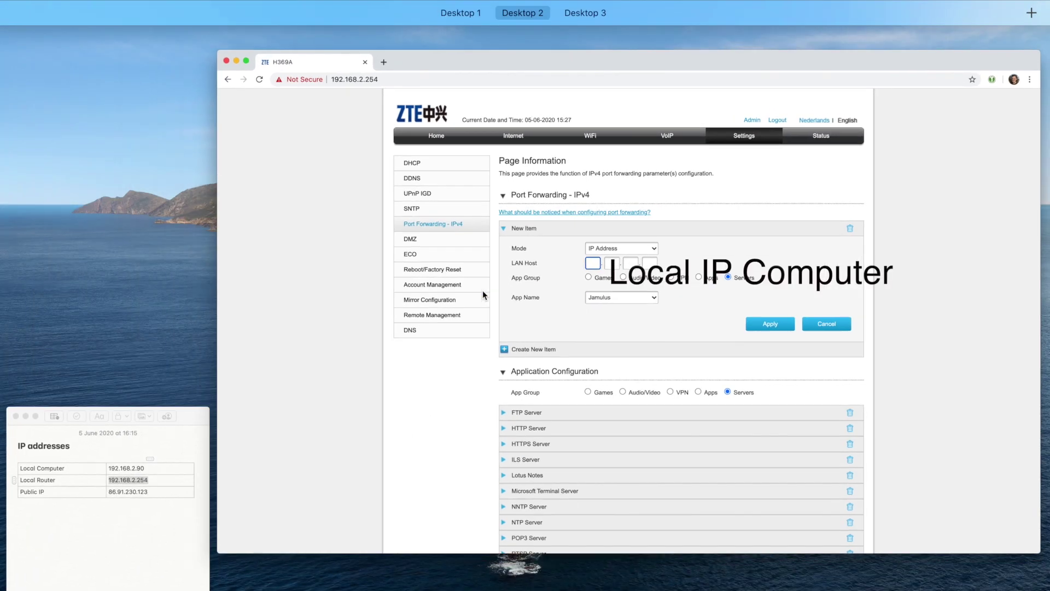
pyautogui.click(153, 524)
pyautogui.click(195, 315)
pyautogui.click(474, 290)
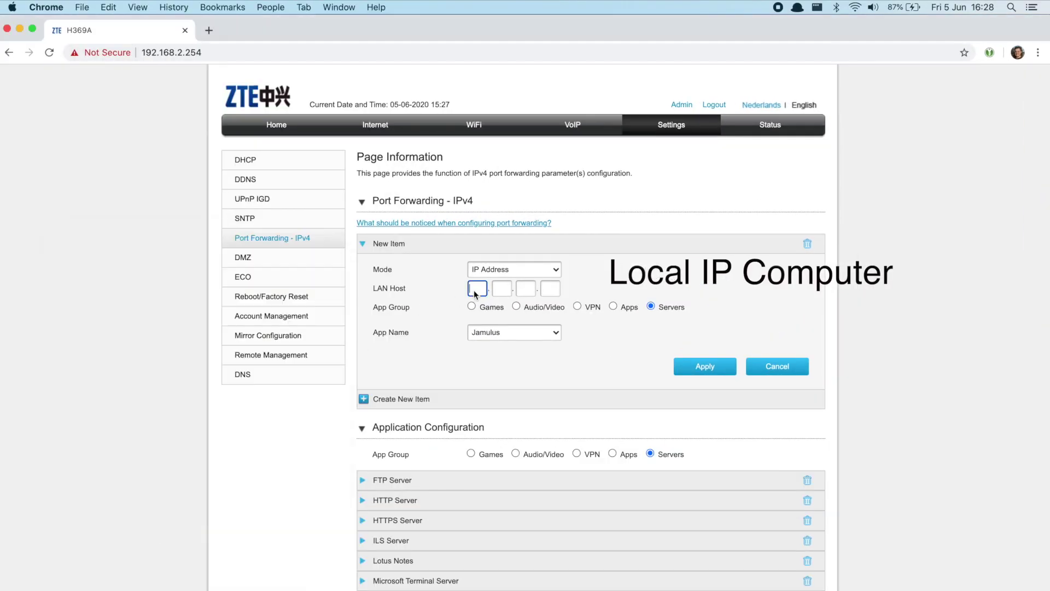
pyautogui.write('192.168.2.')
pyautogui.click(707, 368)
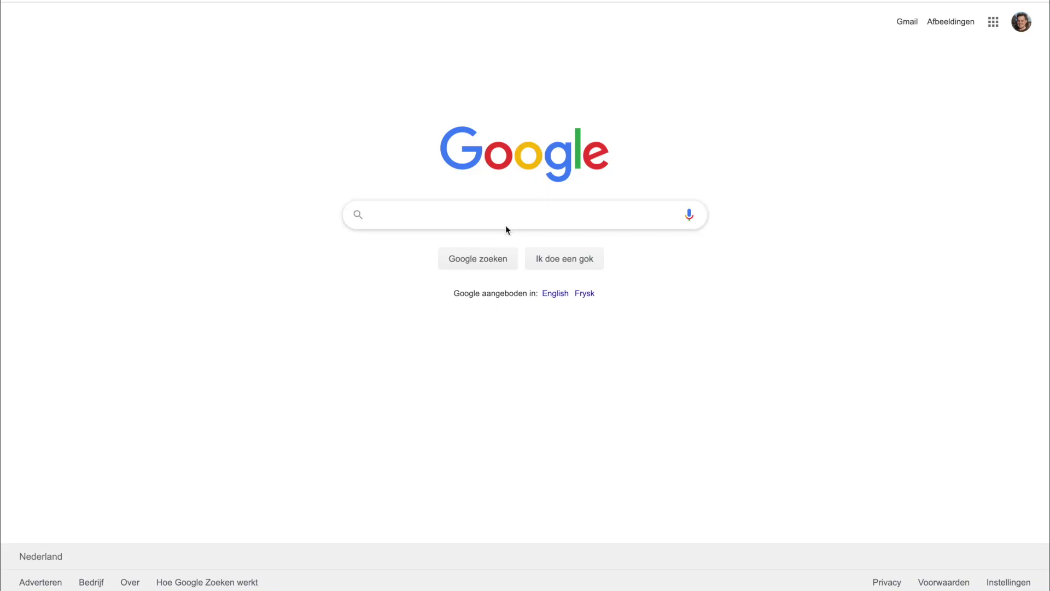
# - Find the Jamulus website through a Google search for "jamulus", then download and open Jamulus-3.5.2-installer-mac.dmg
pyautogui.click(506, 225)
pyautogui.write('jamulus')
pyautogui.press('Return')
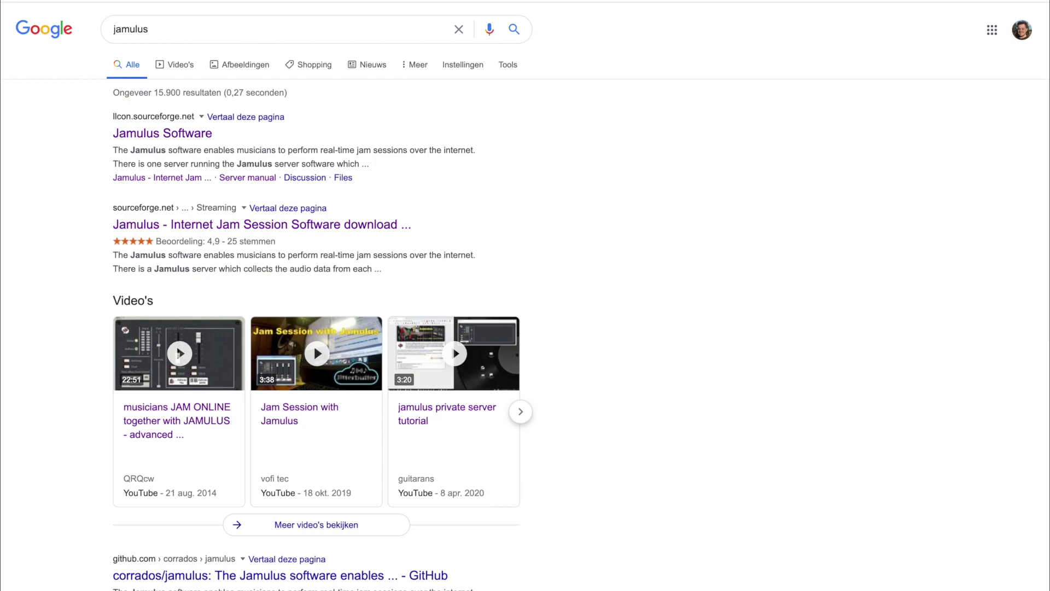
pyautogui.click(173, 133)
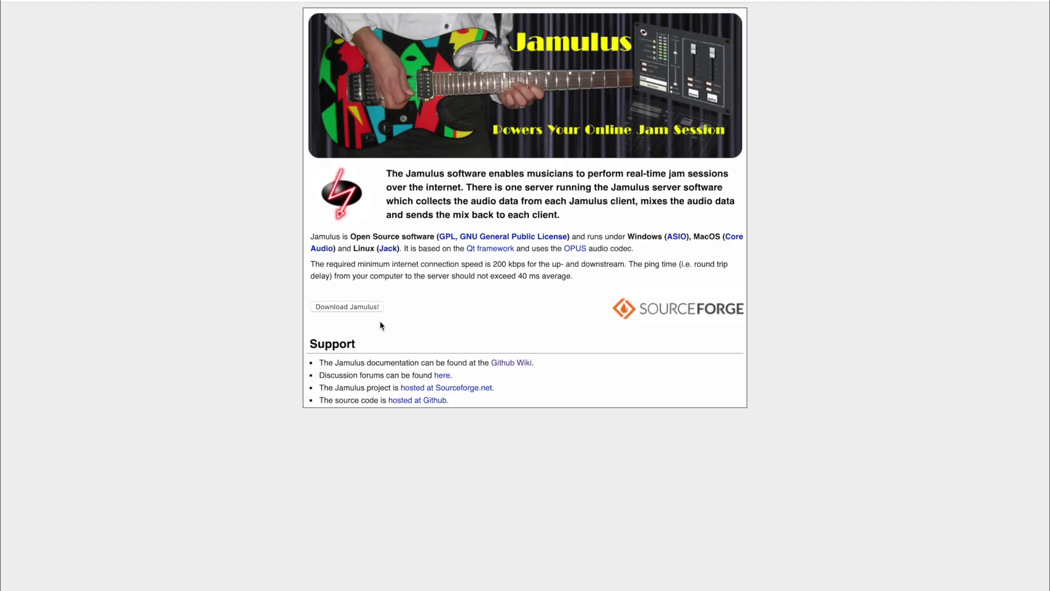
pyautogui.click(368, 306)
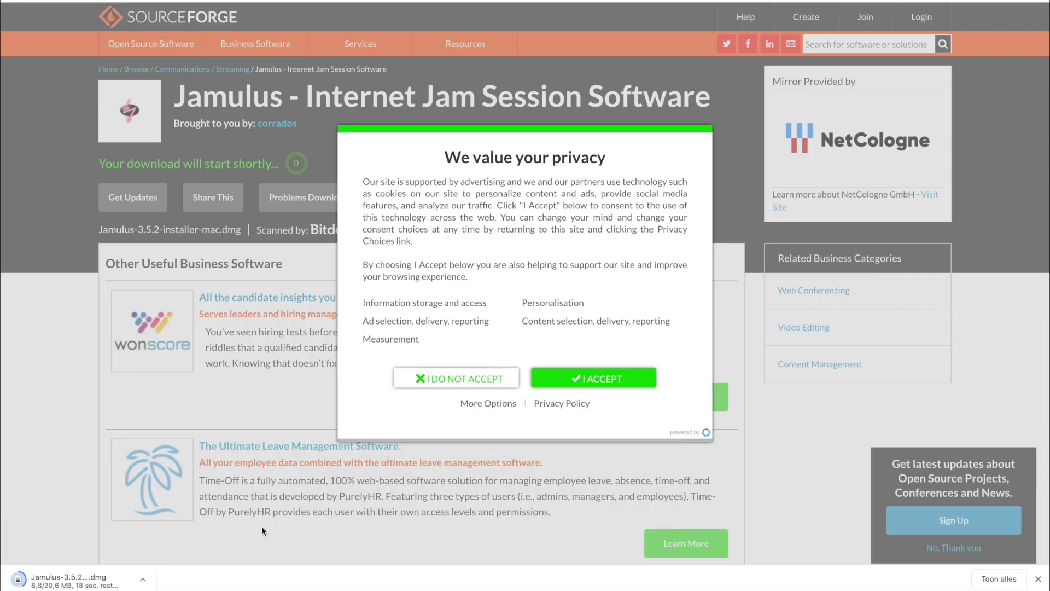
pyautogui.click(106, 580)
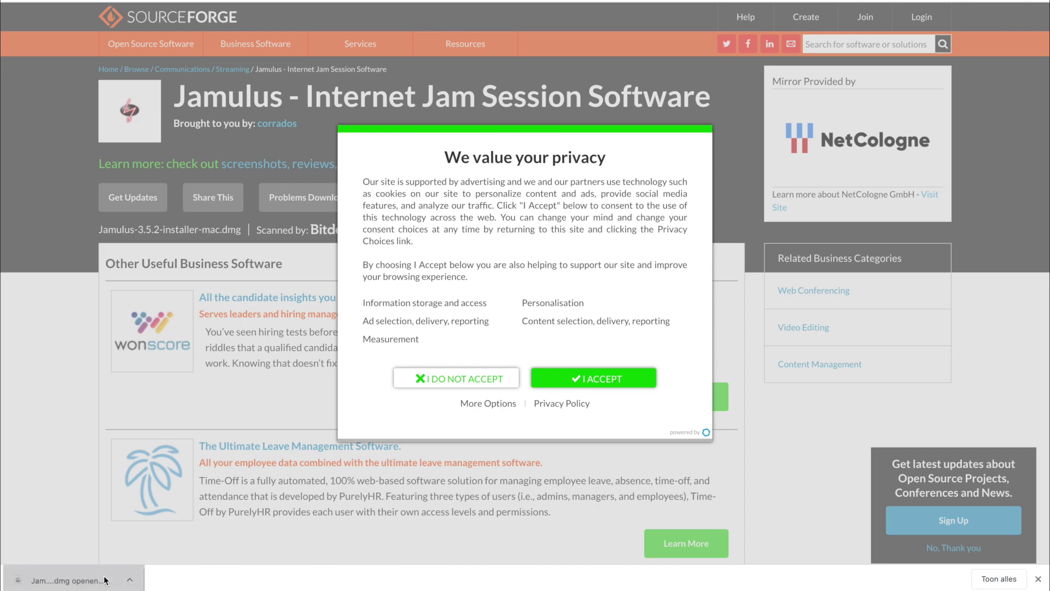
pyautogui.click(694, 309)
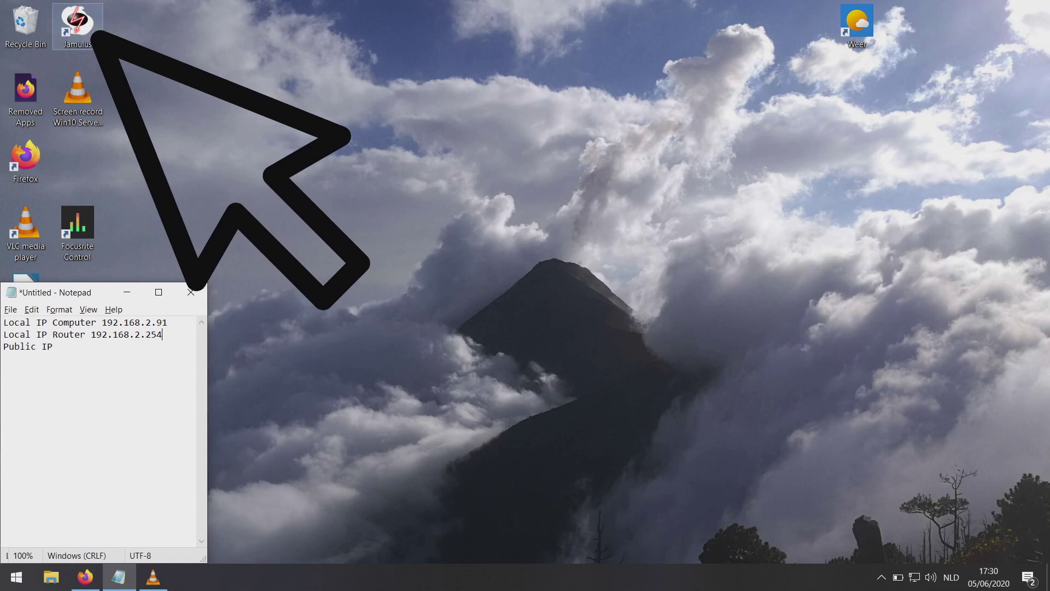
# - Create a second Jamulus desktop shortcut and append -s -p 22124 -w "Welcome to my server" to its target
pyautogui.rightClick(83, 27)
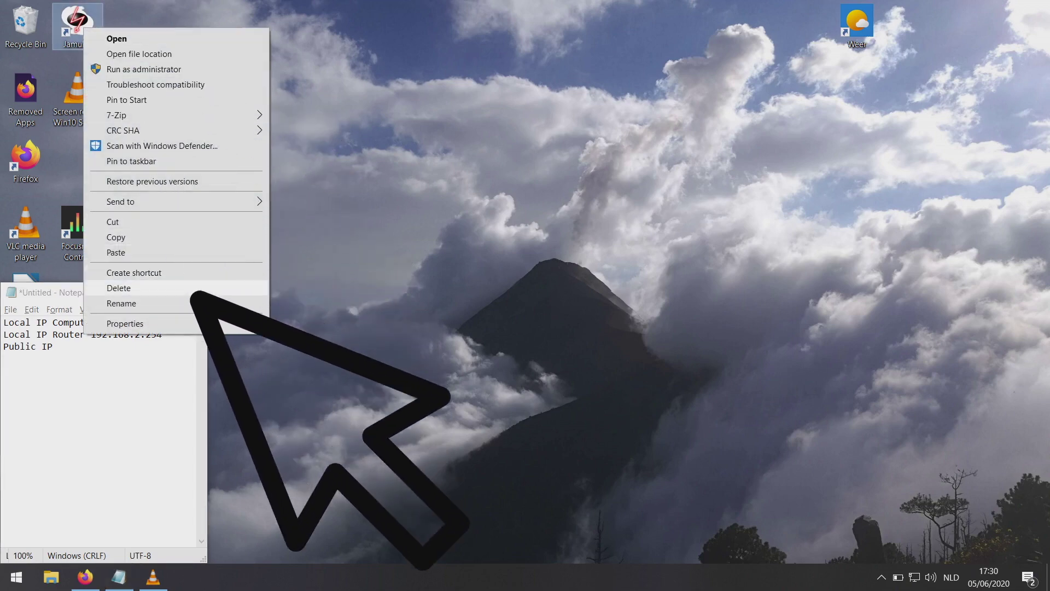
pyautogui.click(205, 273)
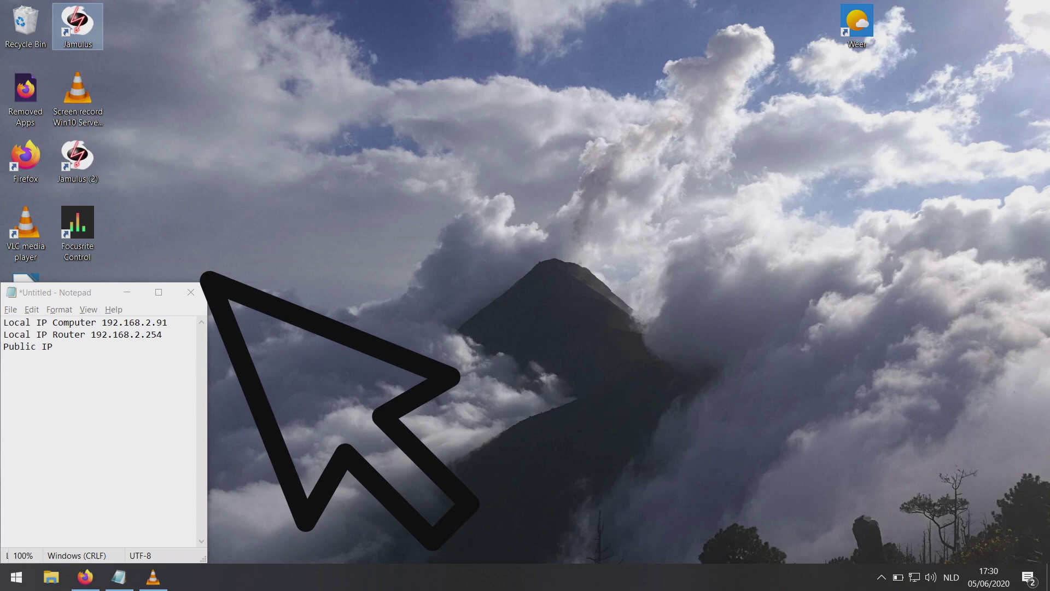
pyautogui.rightClick(88, 164)
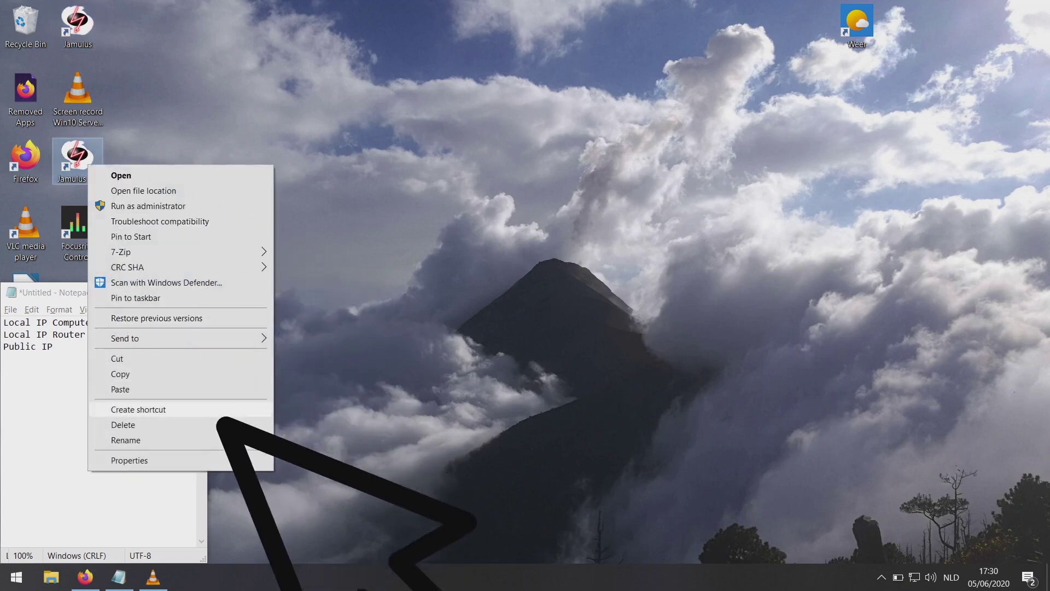
pyautogui.click(228, 461)
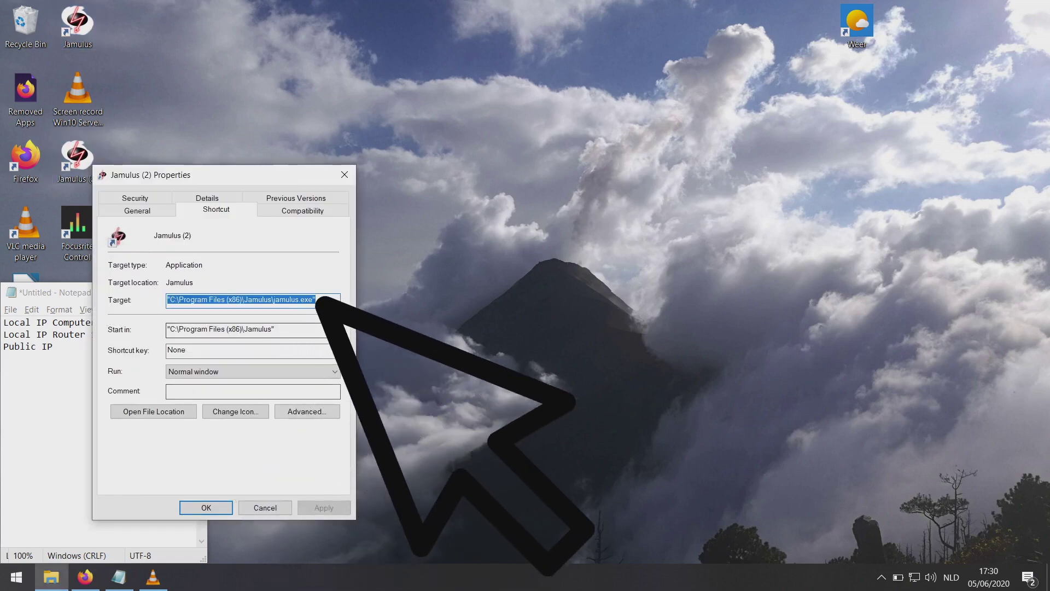
pyautogui.press('End')
pyautogui.write('-s ')
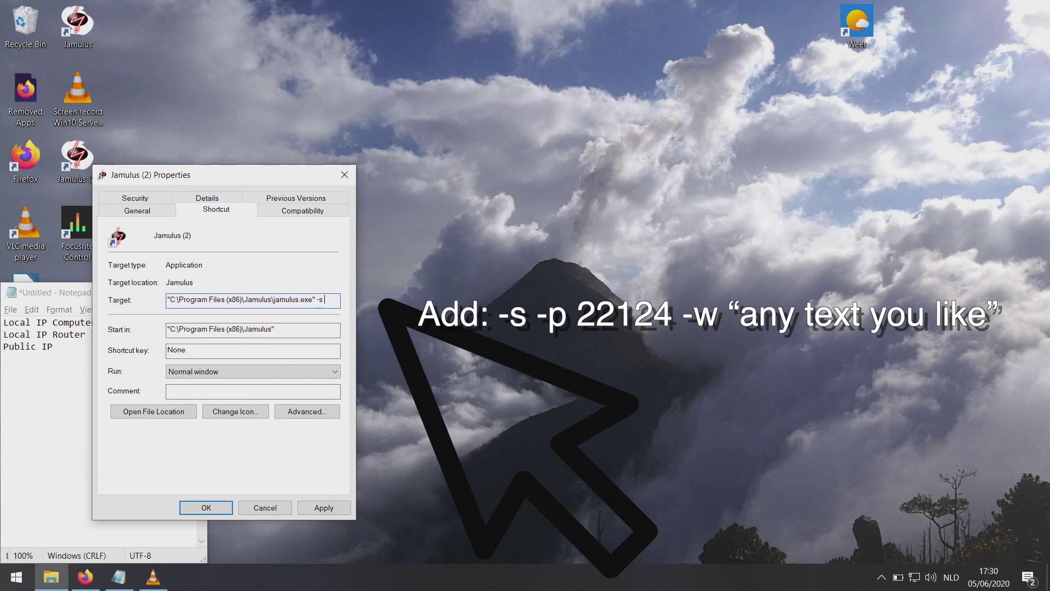
pyautogui.write('-p 22124 -w')
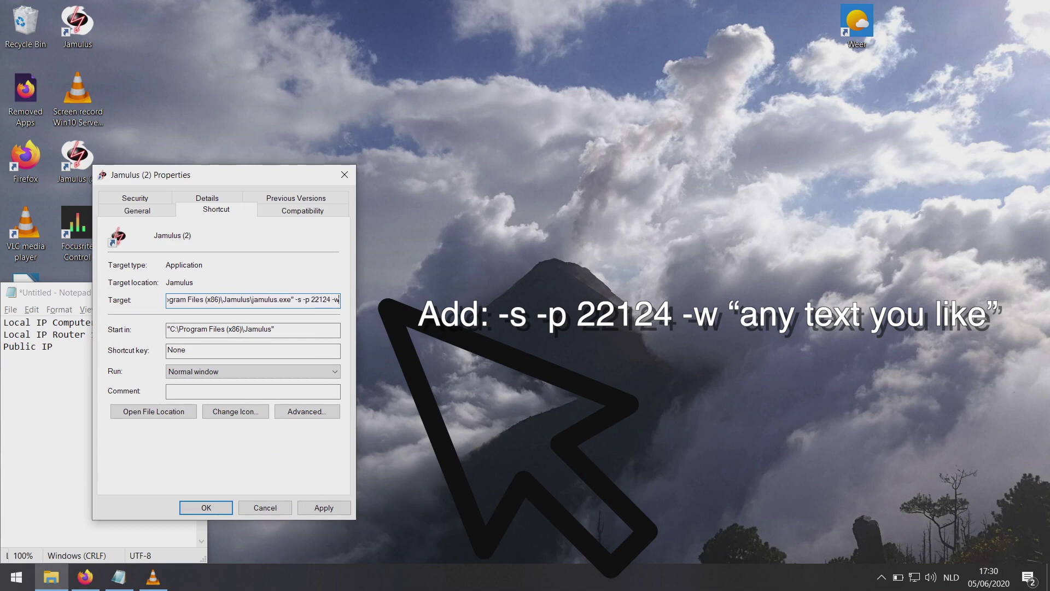
pyautogui.write(' "Welcome t')
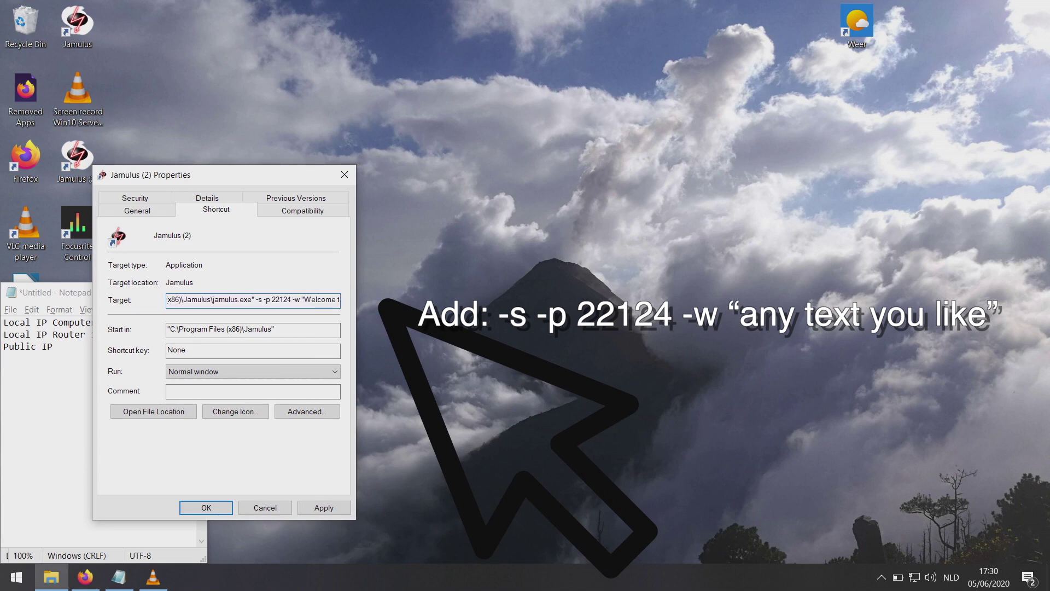
pyautogui.write('o my server"')
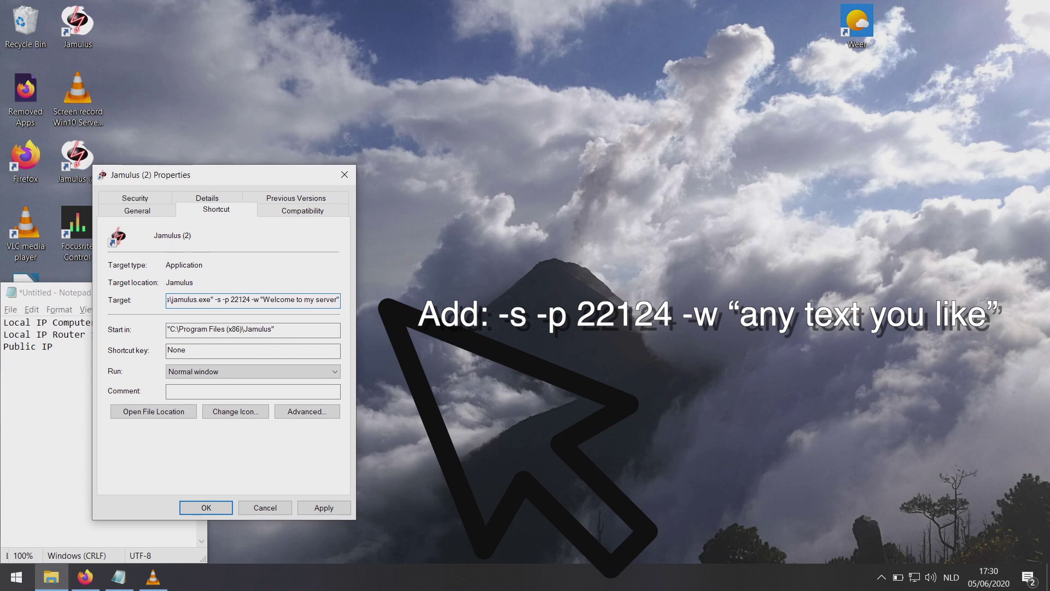
# - Rename the new shortcut as Jamulus Server Start, save its properties, and select it on the desktop
pyautogui.click(143, 210)
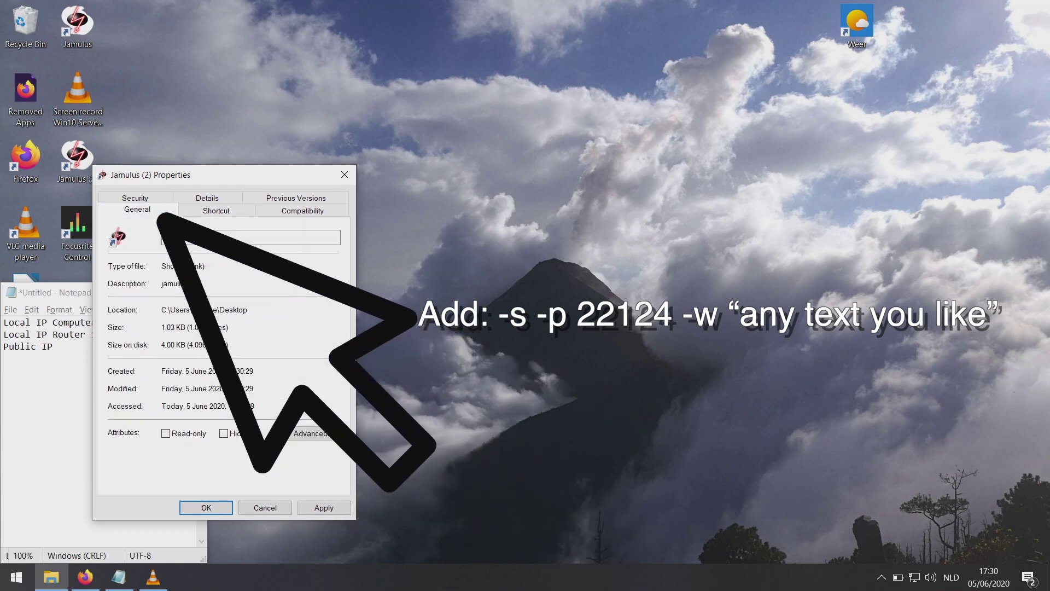
pyautogui.click(216, 237)
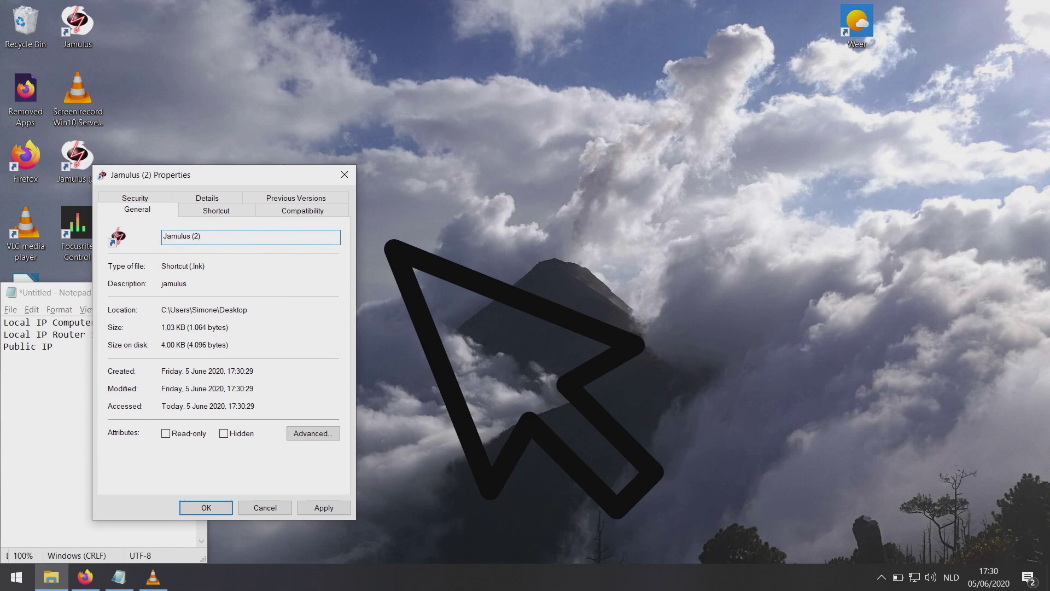
pyautogui.press('BackSpace')
pyautogui.press('BackSpace')
pyautogui.press('BackSpace')
pyautogui.write('Server Start')
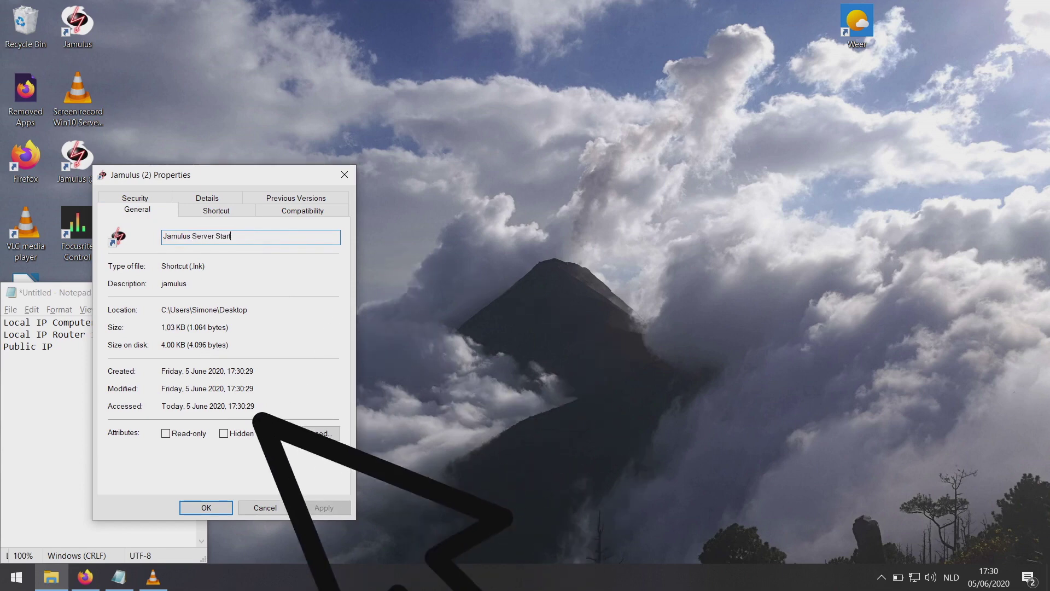
pyautogui.click(207, 508)
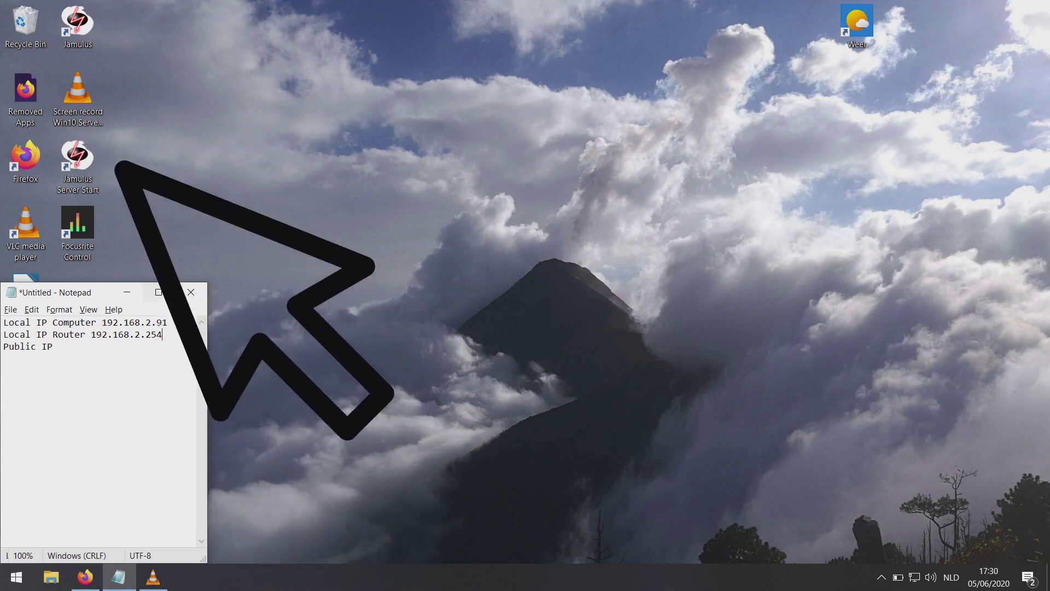
pyautogui.click(78, 164)
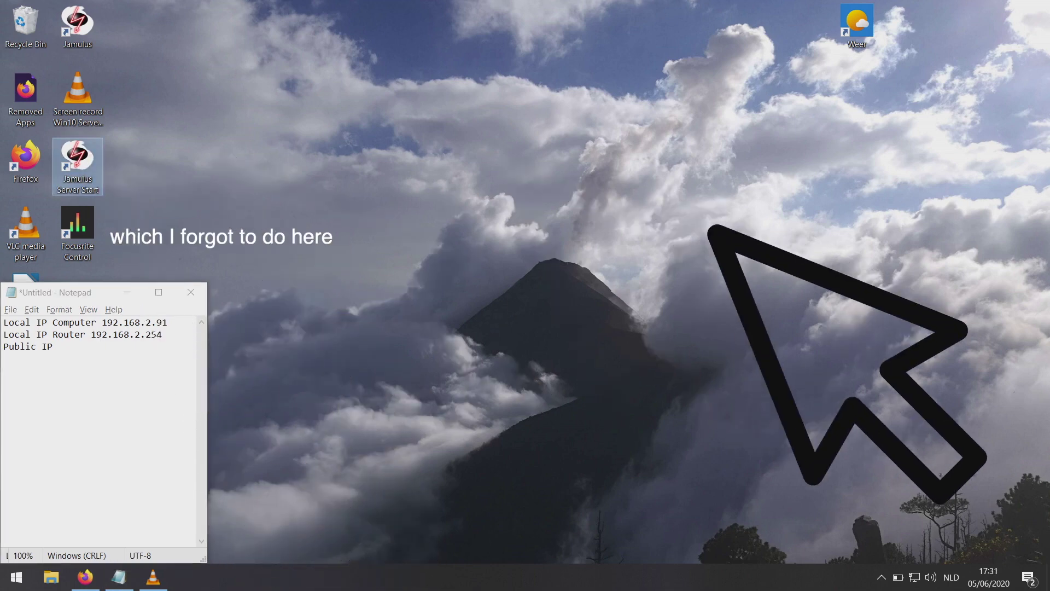
# - Find the Jamulus client with a Spotlight search on the Mac and open it alongside the server
pyautogui.press('Return')
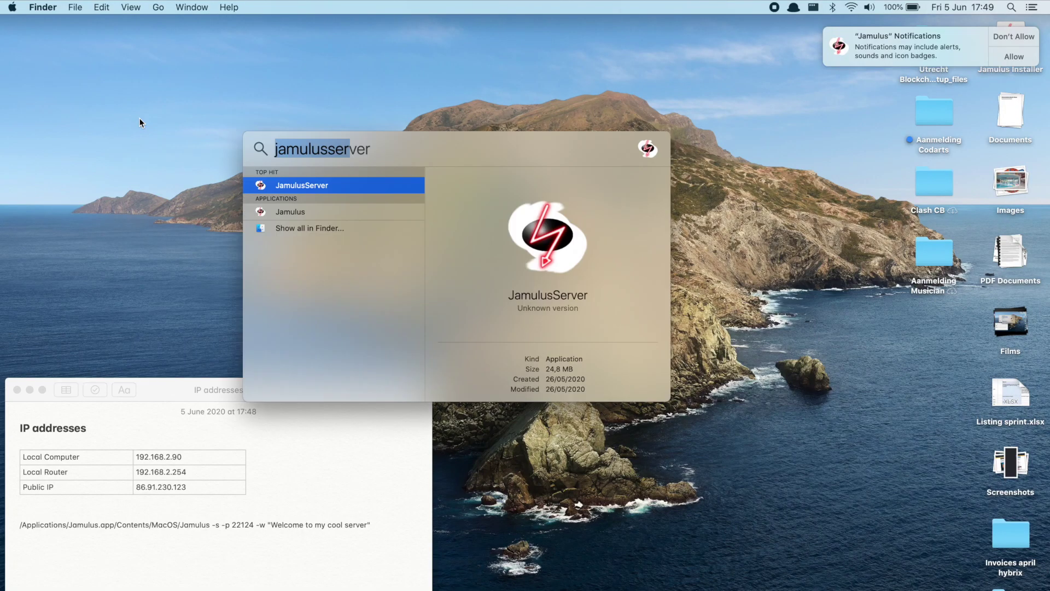
pyautogui.press('BackSpace')
pyautogui.press('BackSpace')
pyautogui.press('BackSpace')
pyautogui.press('BackSpace')
pyautogui.press('BackSpace')
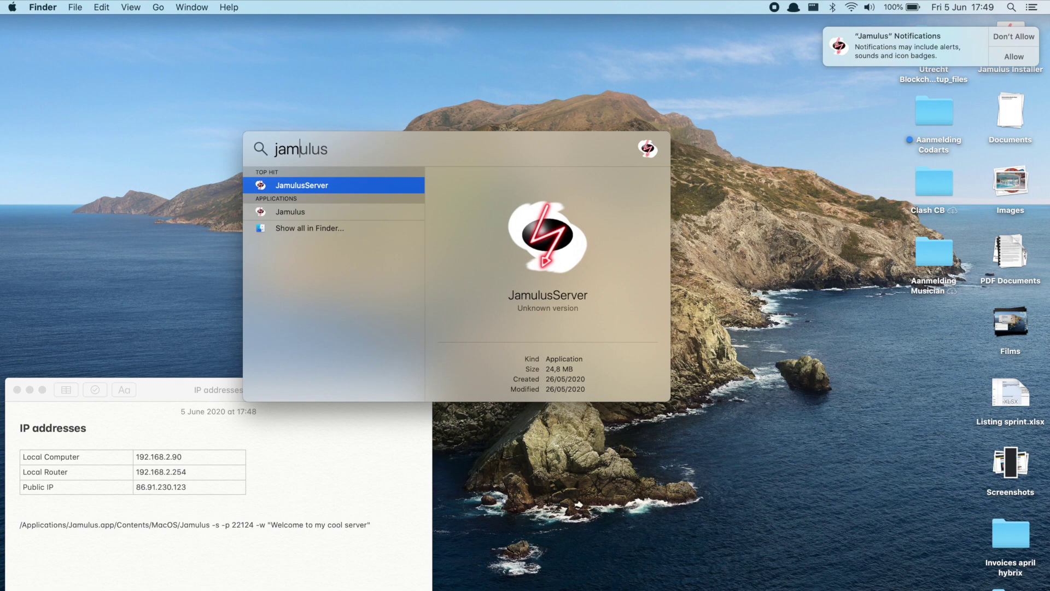
pyautogui.write('s')
pyautogui.press('BackSpace')
pyautogui.press('Return')
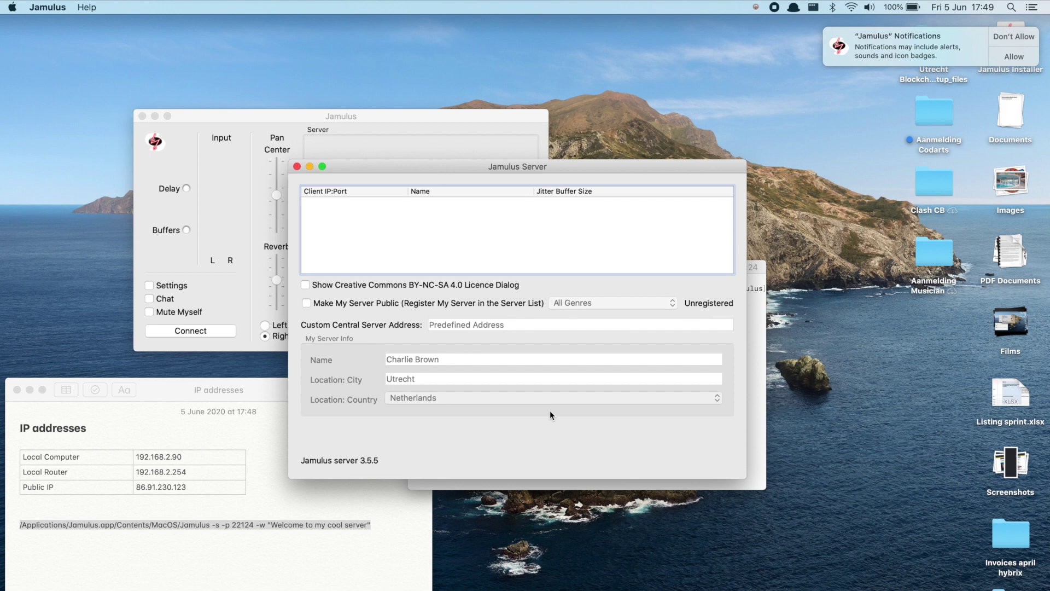
# - Connect the Jamulus client to the local server at 127.0.0.1 and allow Jamulus to access the microphone
pyautogui.click(208, 330)
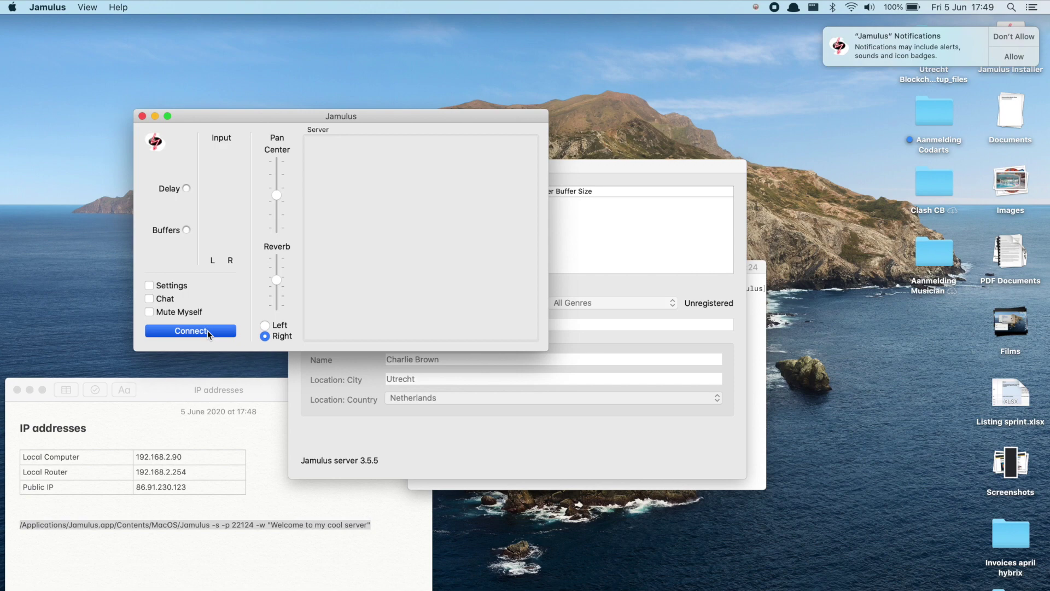
pyautogui.click(208, 330)
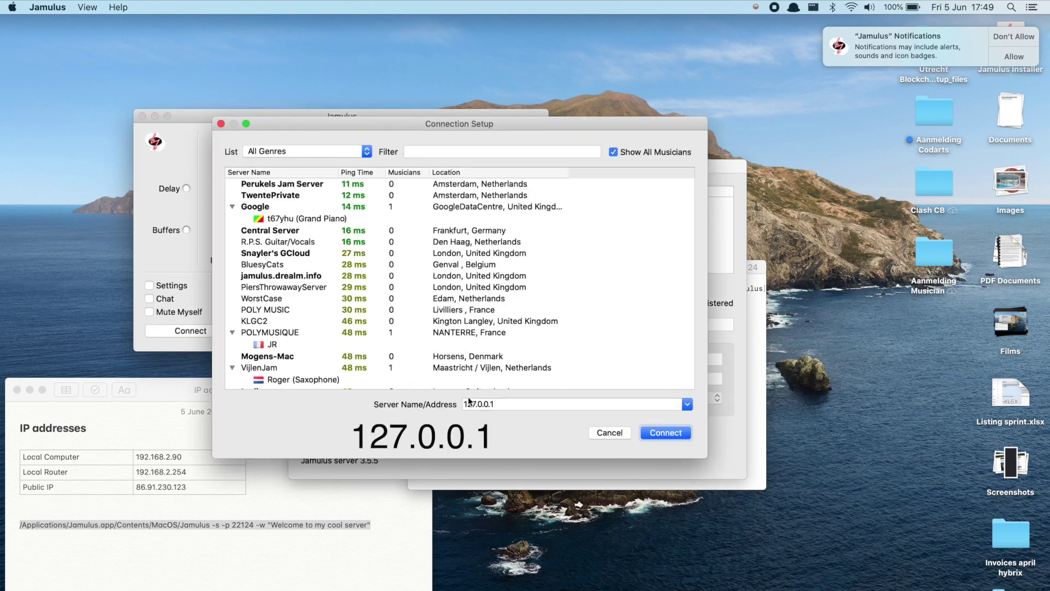
pyautogui.click(492, 402)
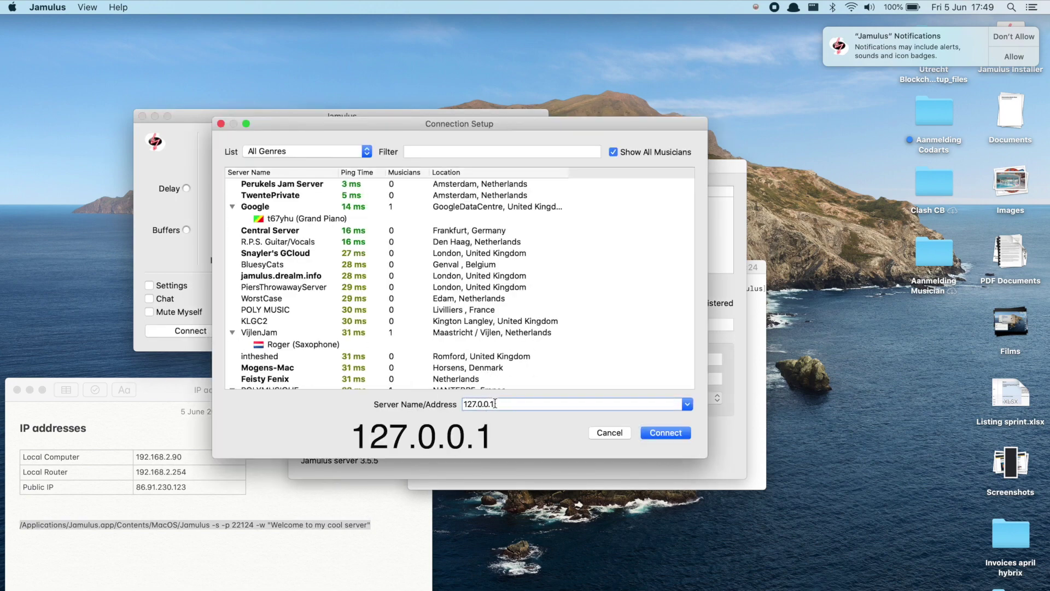
pyautogui.click(657, 431)
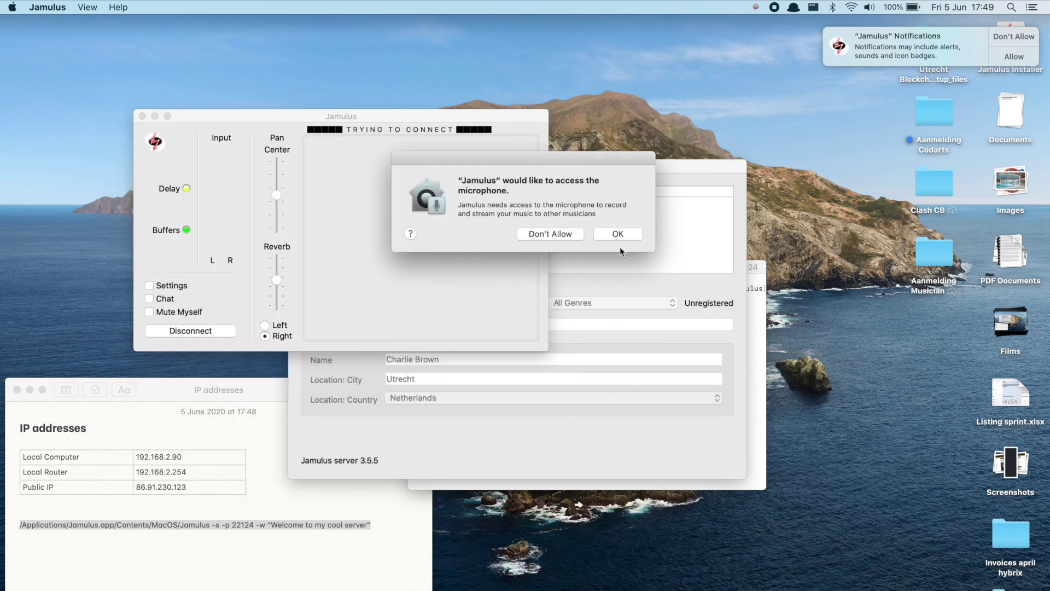
pyautogui.click(619, 236)
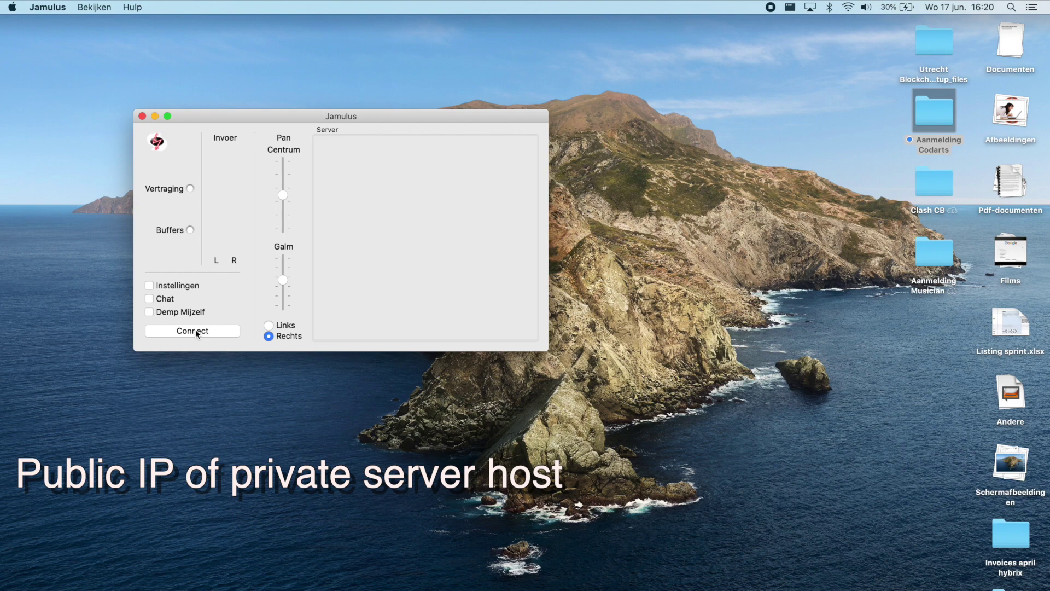
pyautogui.click(195, 329)
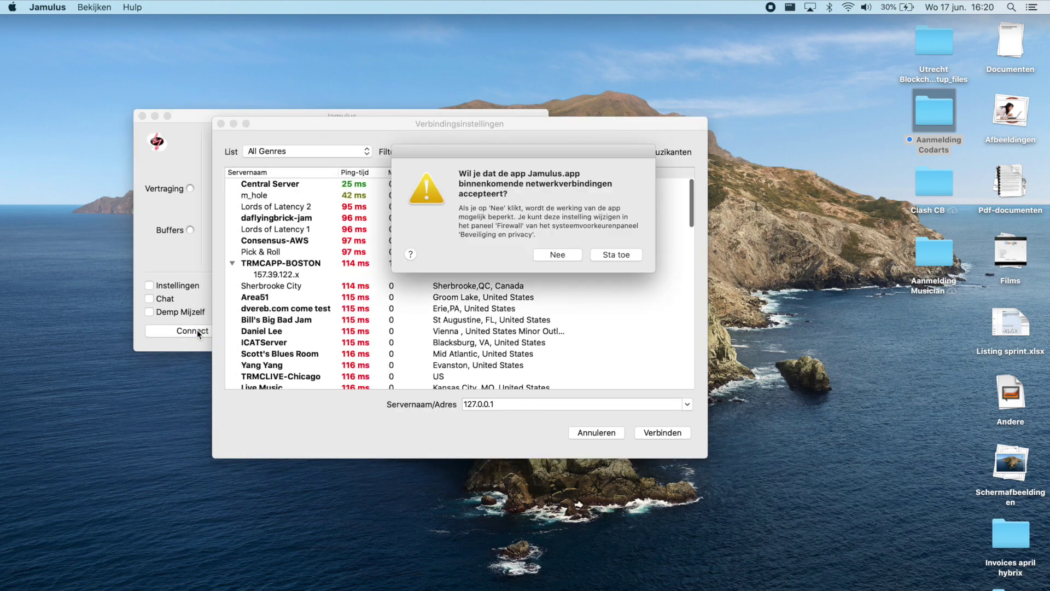
pyautogui.click(601, 255)
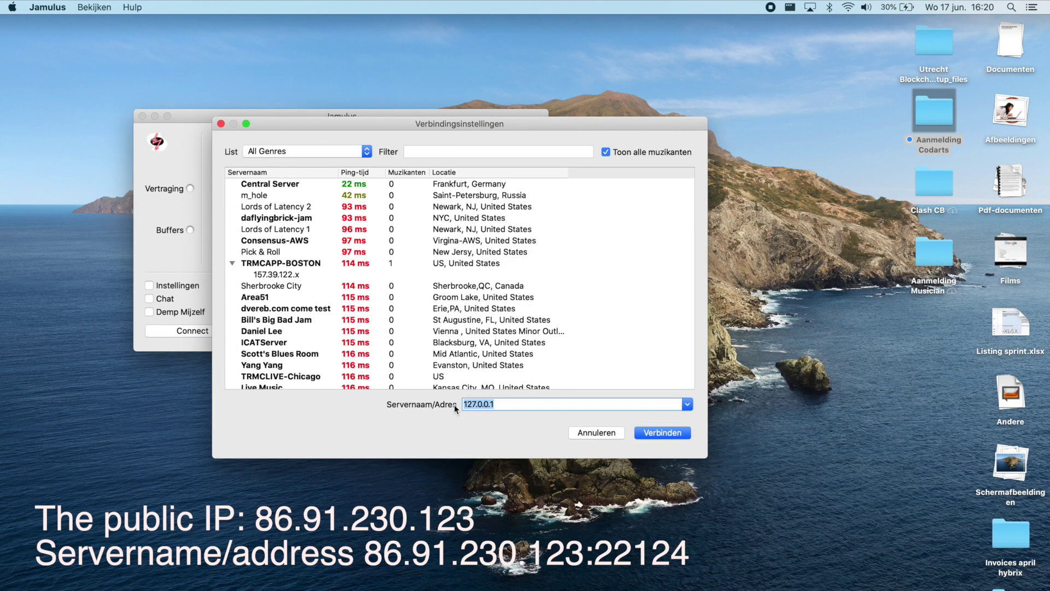
pyautogui.press('BackSpace')
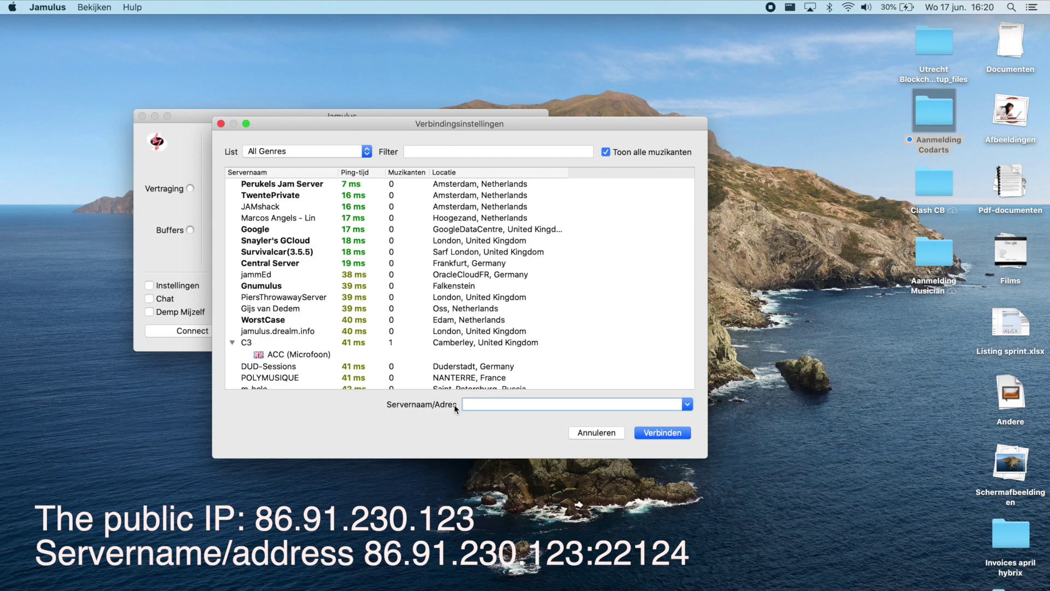
pyautogui.write('86.91.230.123:22124')
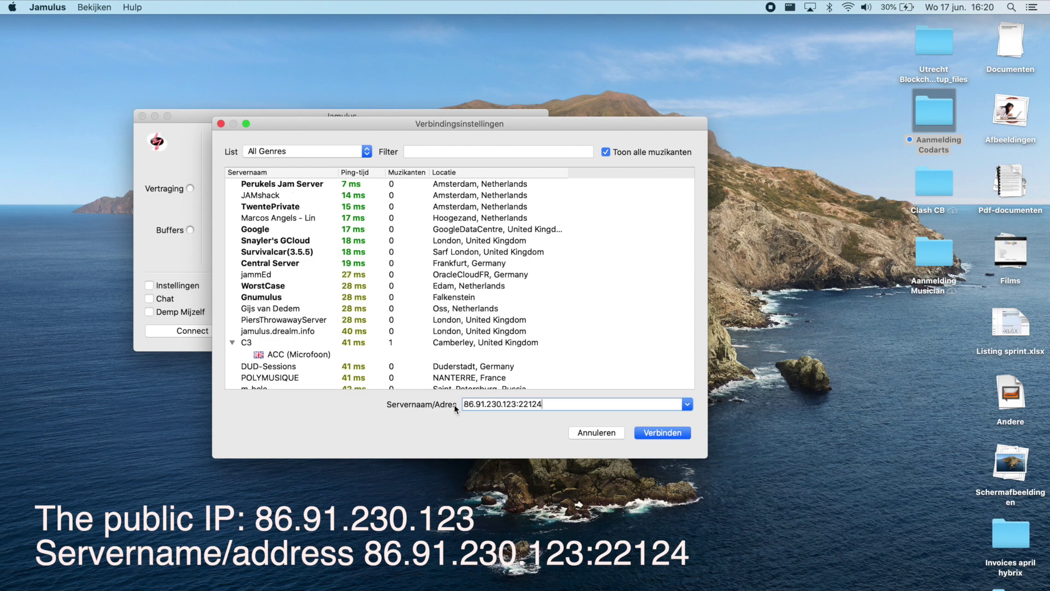
pyautogui.click(646, 432)
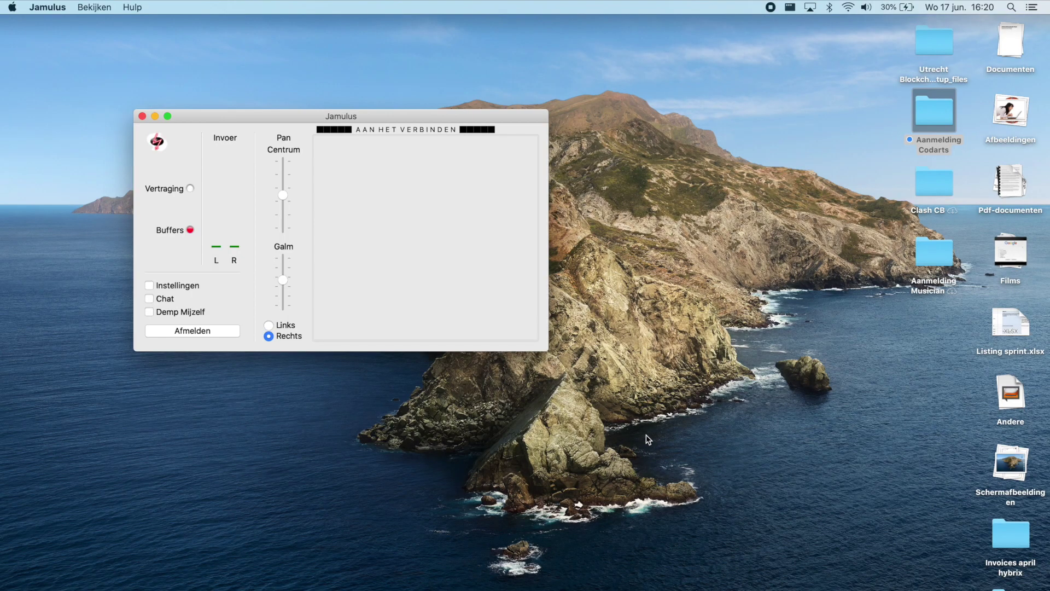